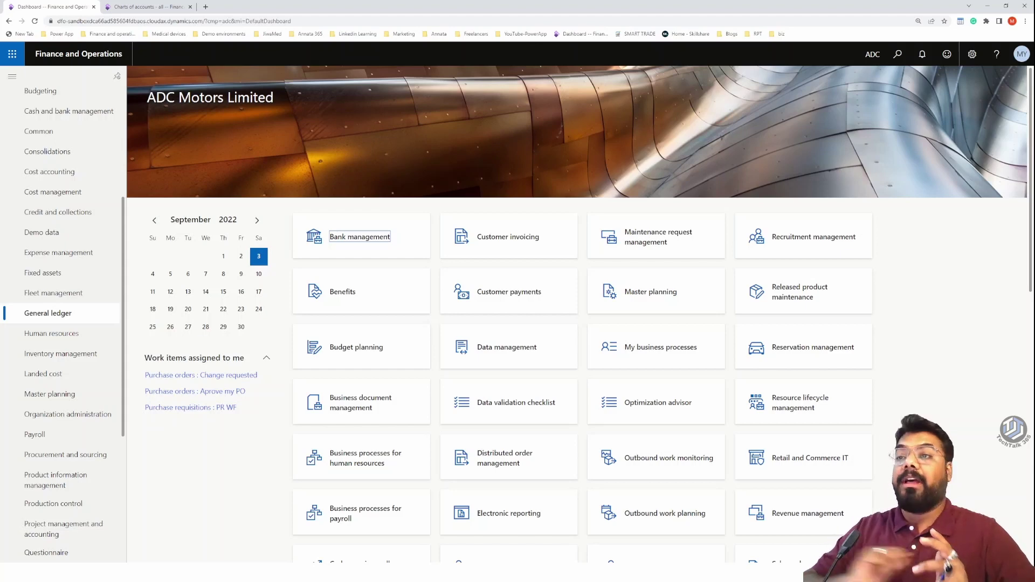
# Step: Open the Ledger setup page of General ledger and review its account structures, currencies and currency revaluation accounts
pyautogui.click(47, 317)
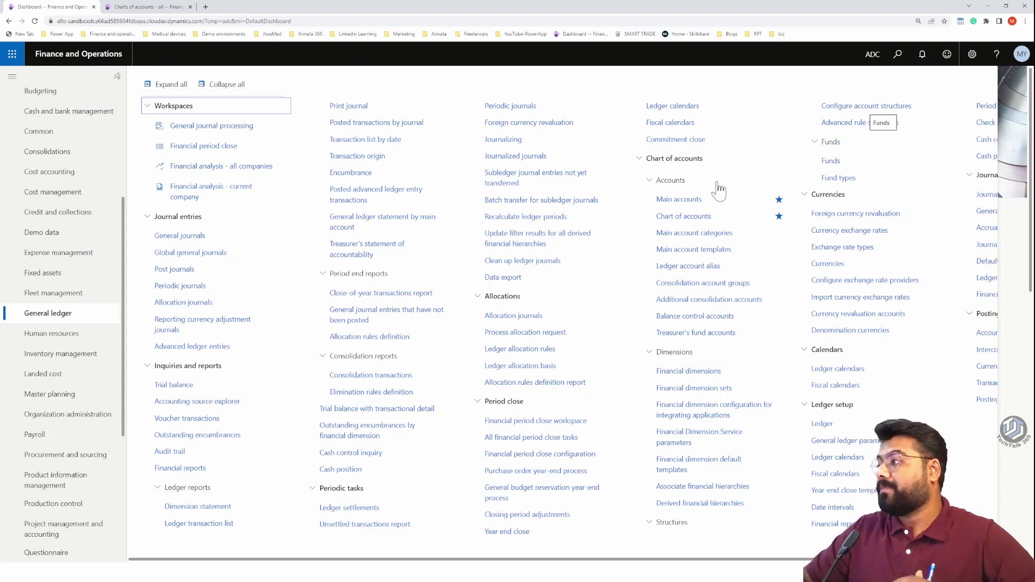
pyautogui.click(825, 424)
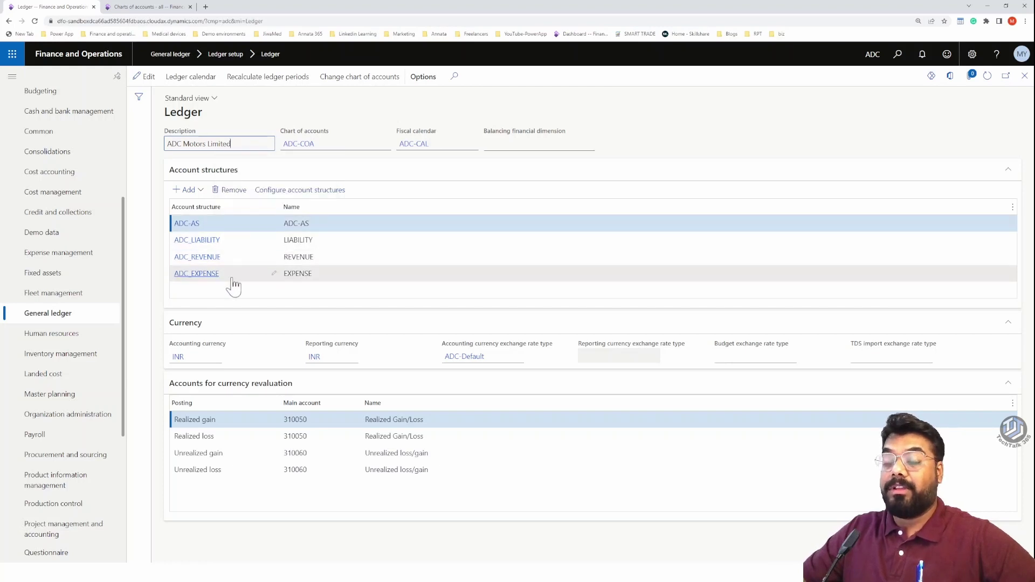
pyautogui.moveTo(230, 286)
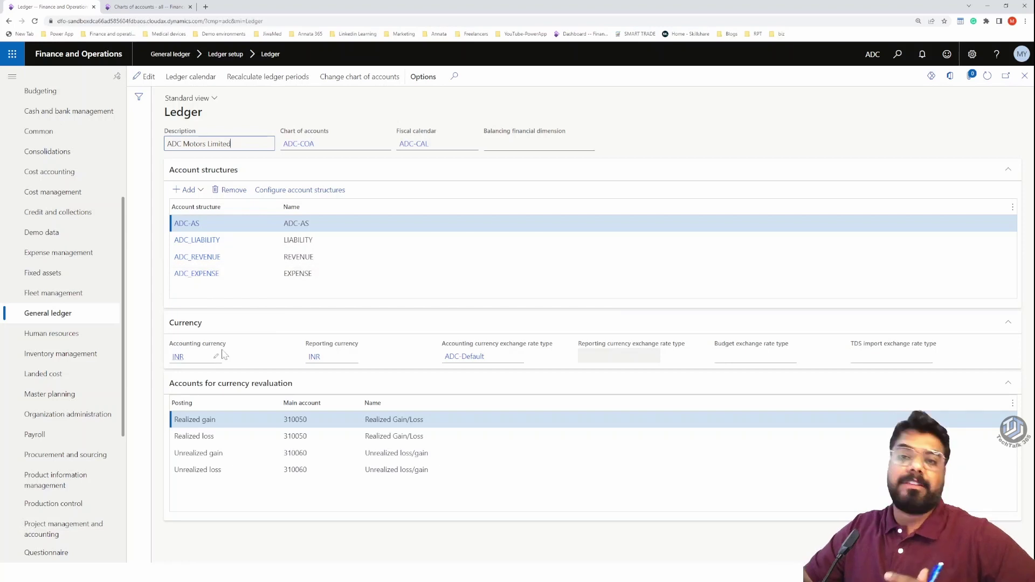
pyautogui.moveTo(225, 354)
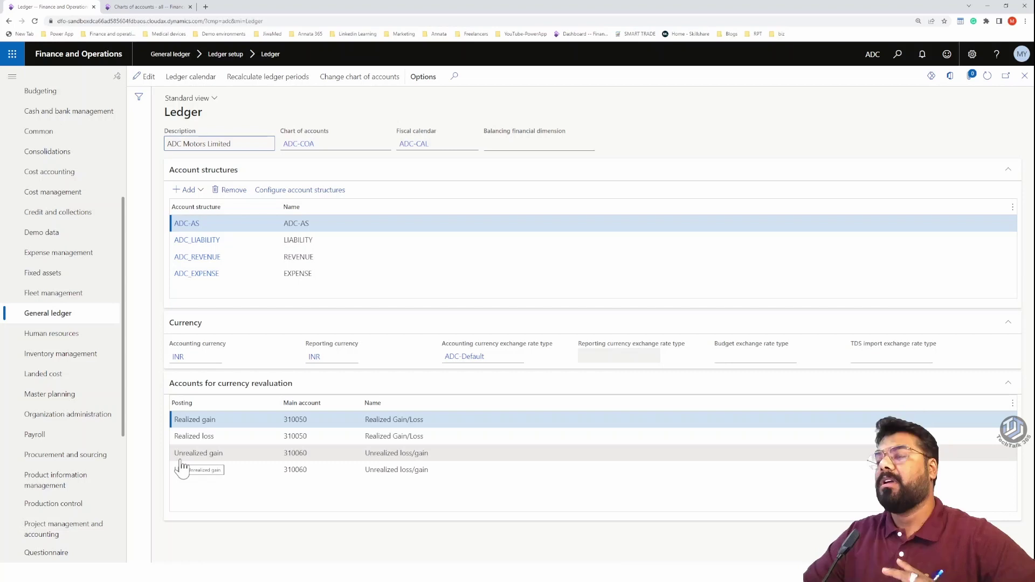
# Step: Examine the segments and allowed values of the ledger's ADC-AS and ADC_EXPENSE account structures
pyautogui.click(375, 359)
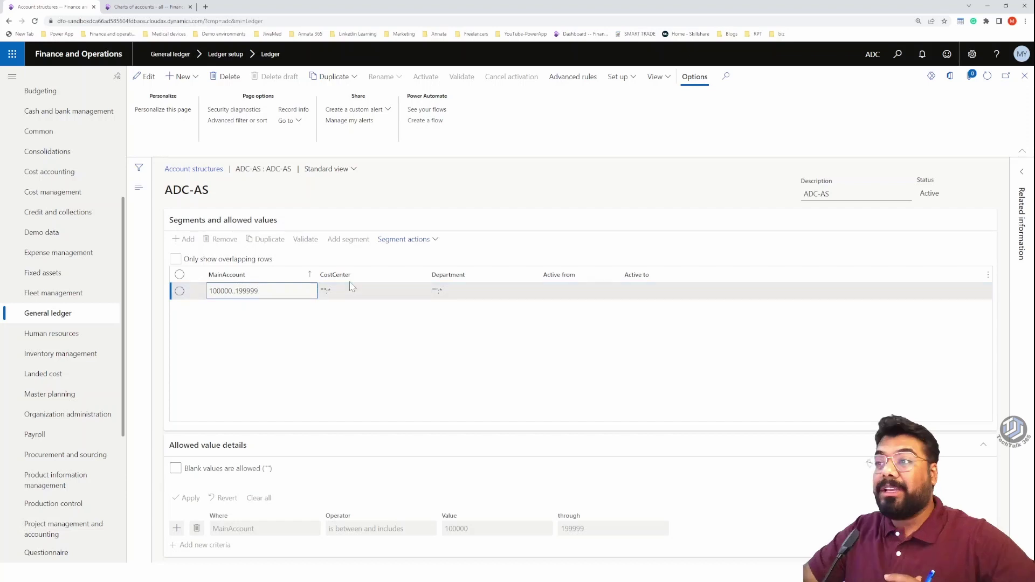
pyautogui.click(840, 354)
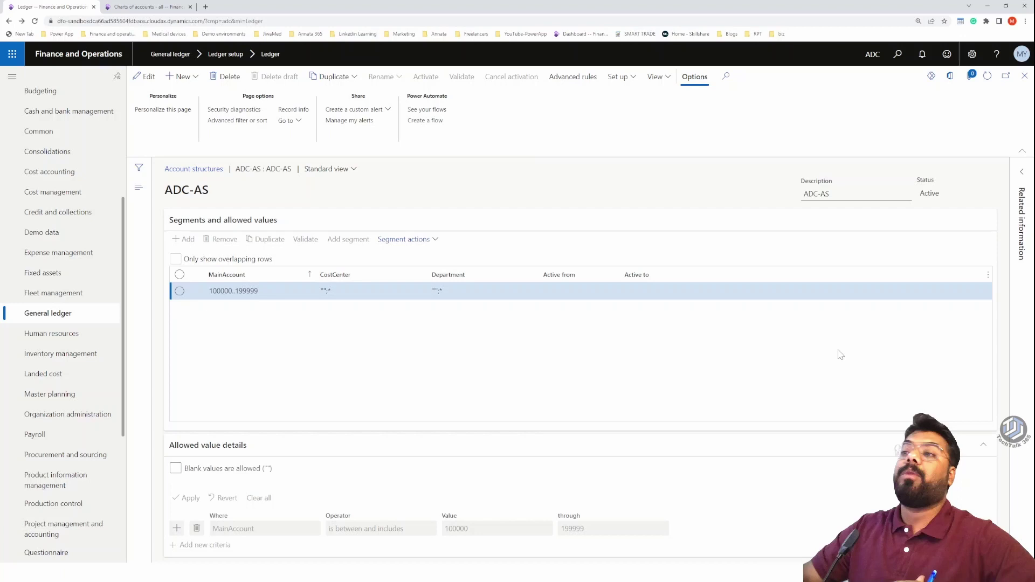
pyautogui.press('Escape')
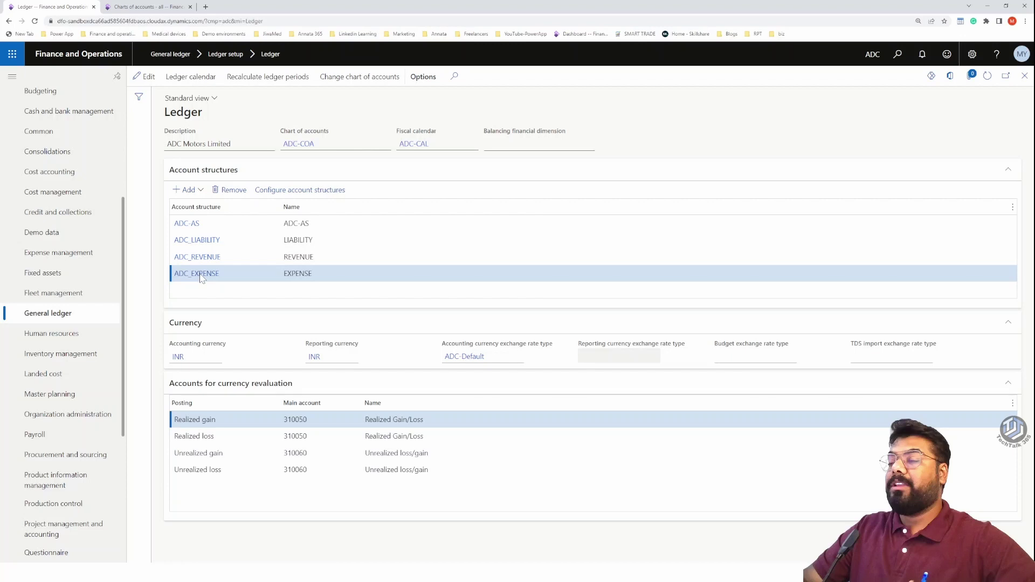
pyautogui.click(200, 275)
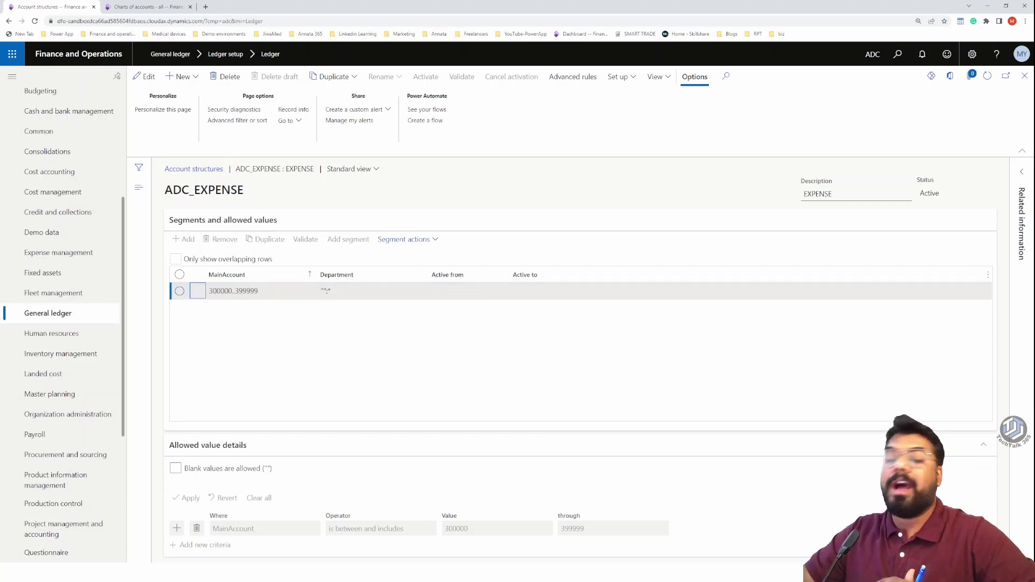
pyautogui.click(224, 488)
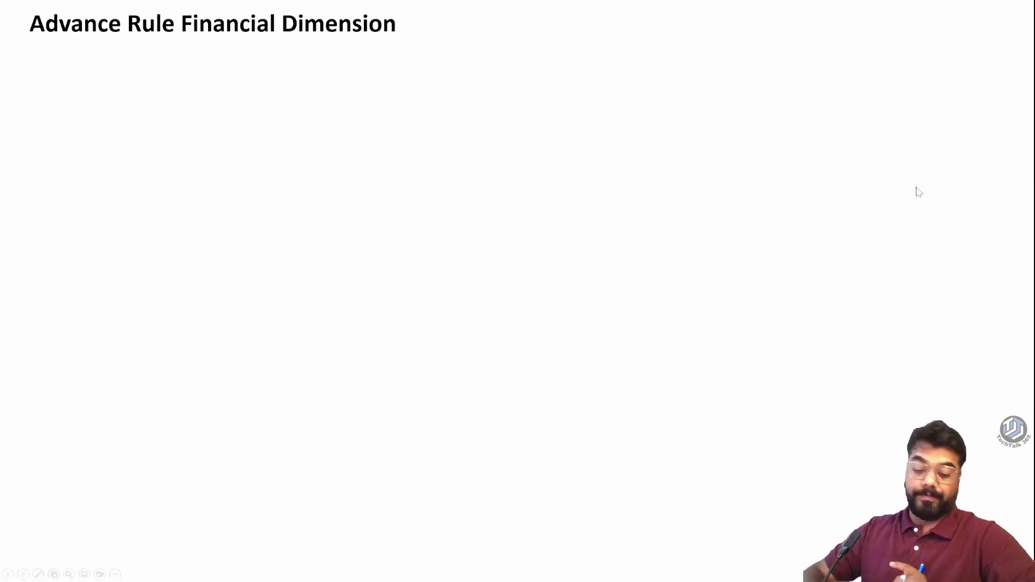
pyautogui.press('Right')
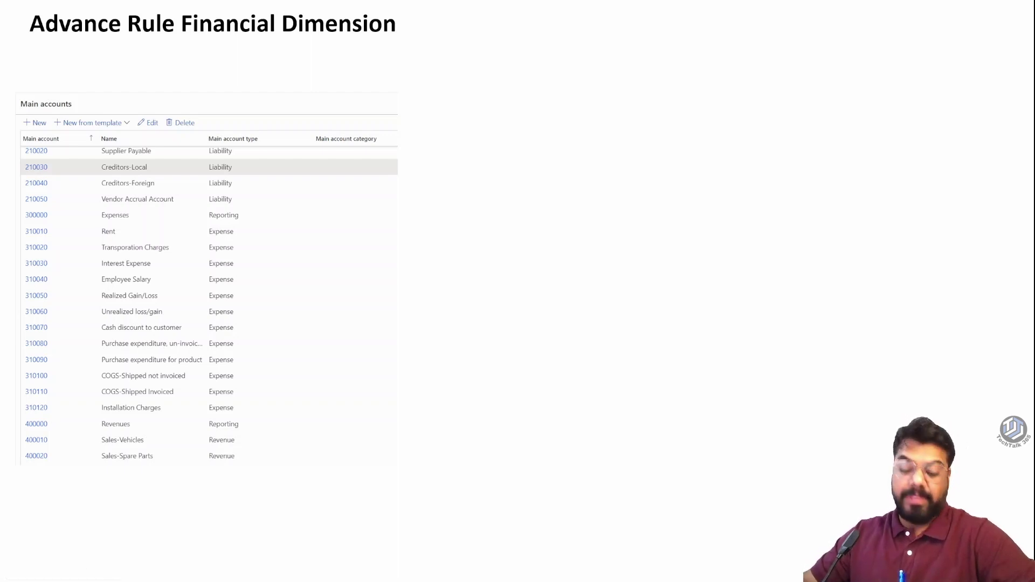
pyautogui.press('Right')
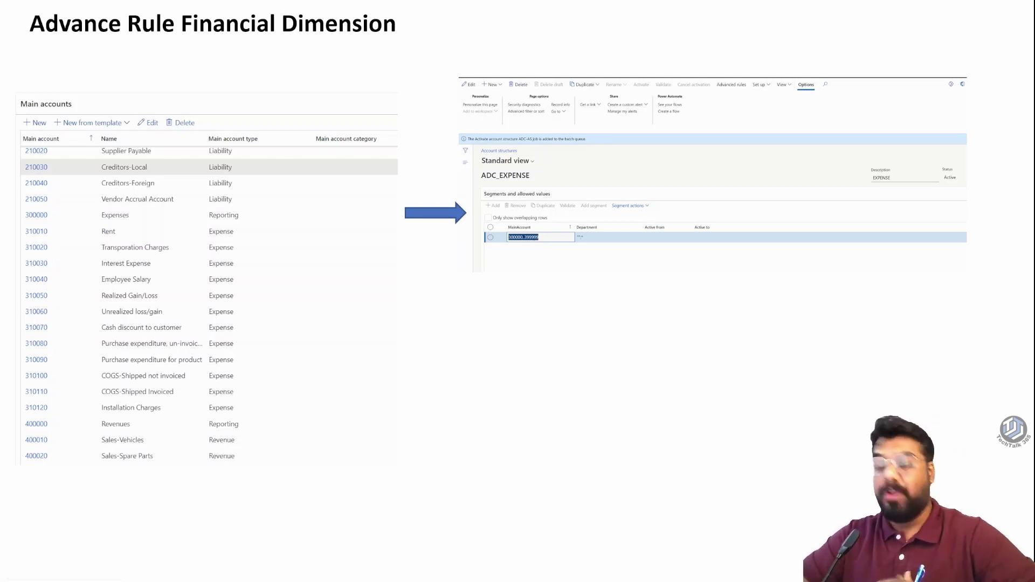
pyautogui.press('Right')
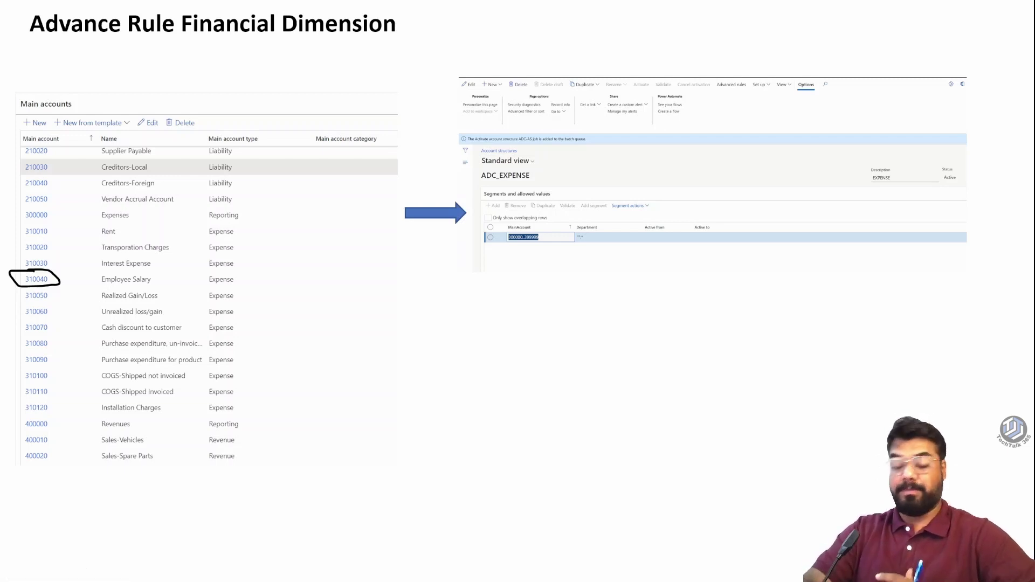
pyautogui.press('Right')
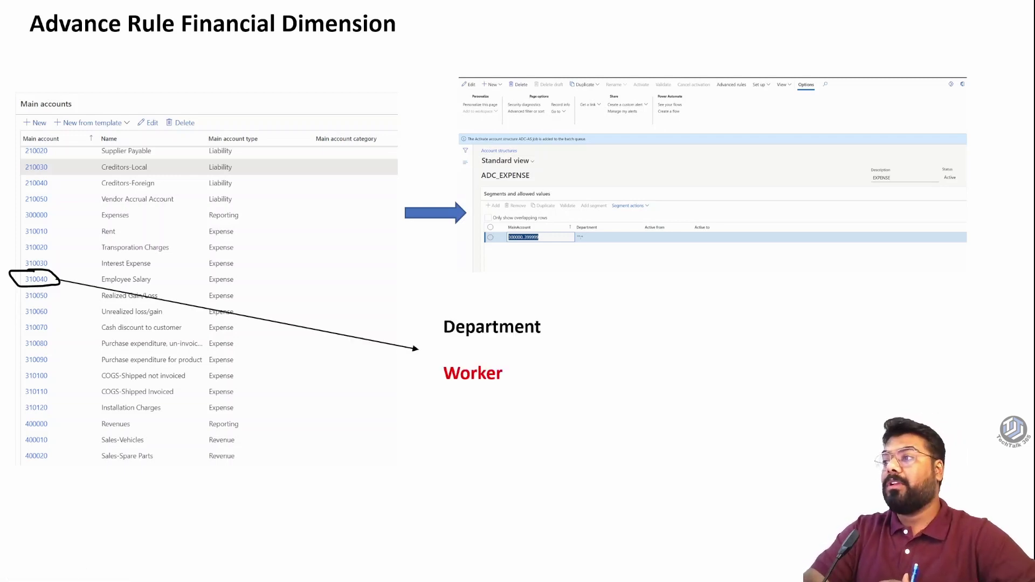
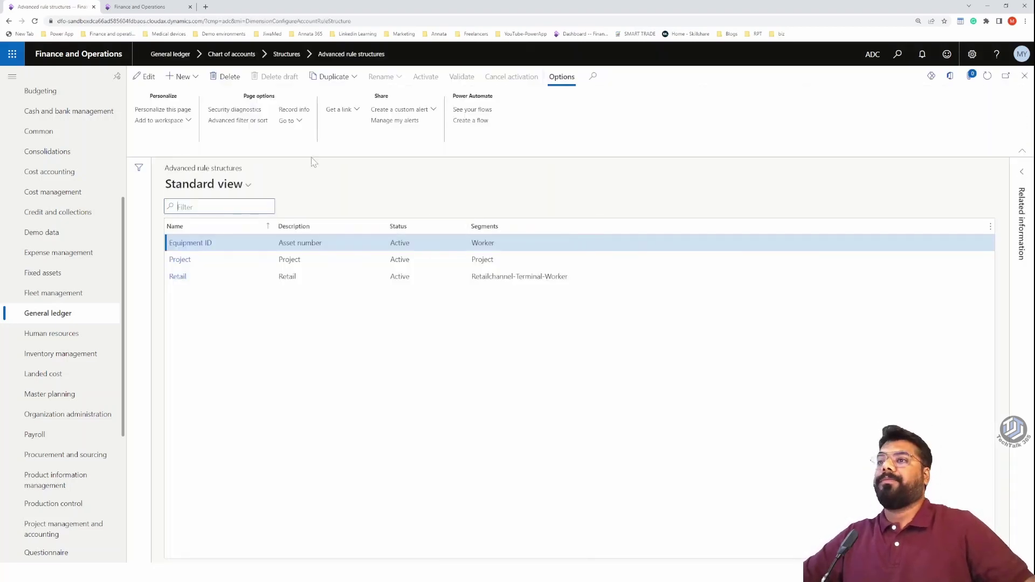
# Step: Create an advanced rule structure named Emp_Salary with the description Salary
pyautogui.click(195, 81)
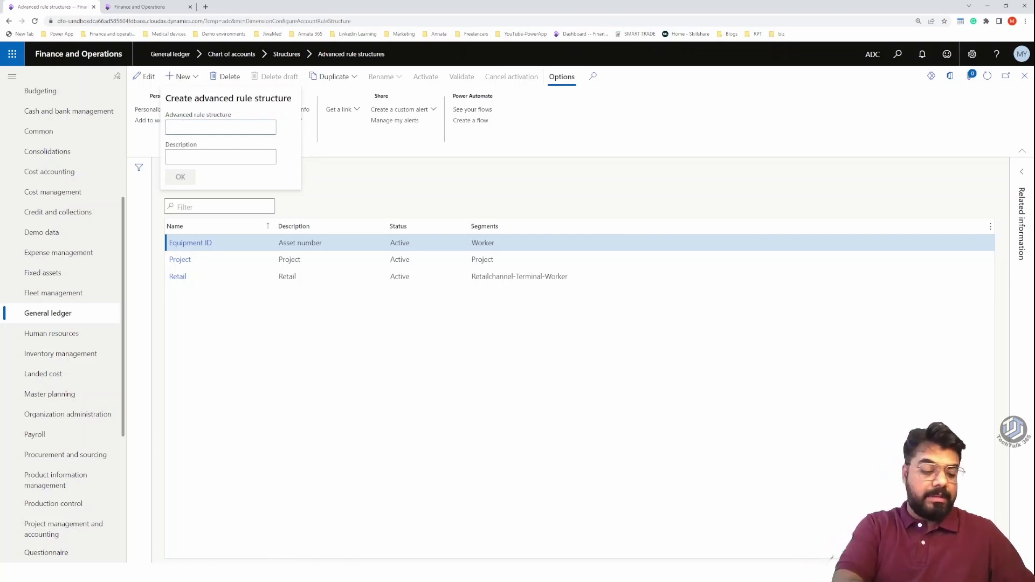
pyautogui.write('Emp_Salary')
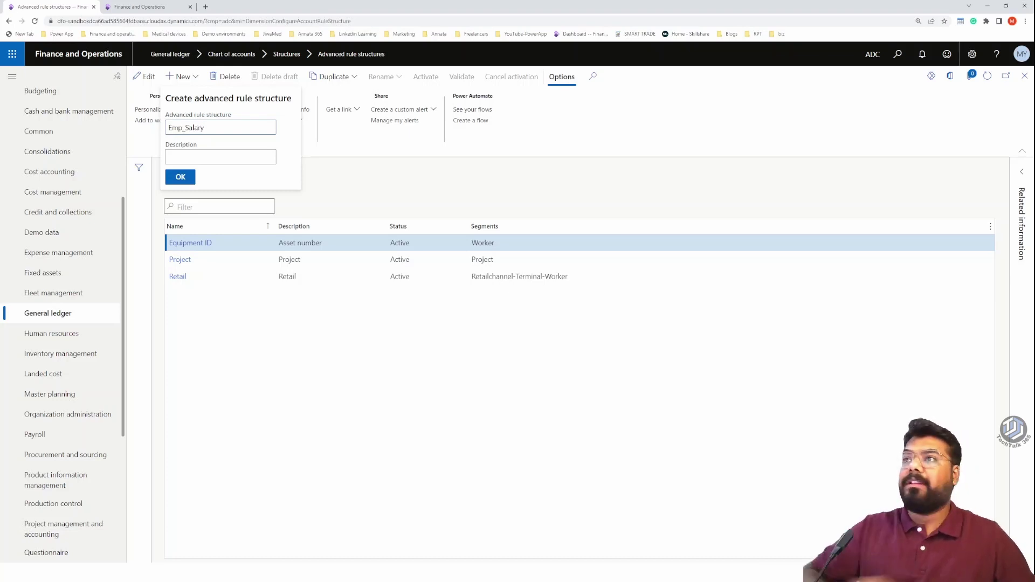
pyautogui.click(201, 156)
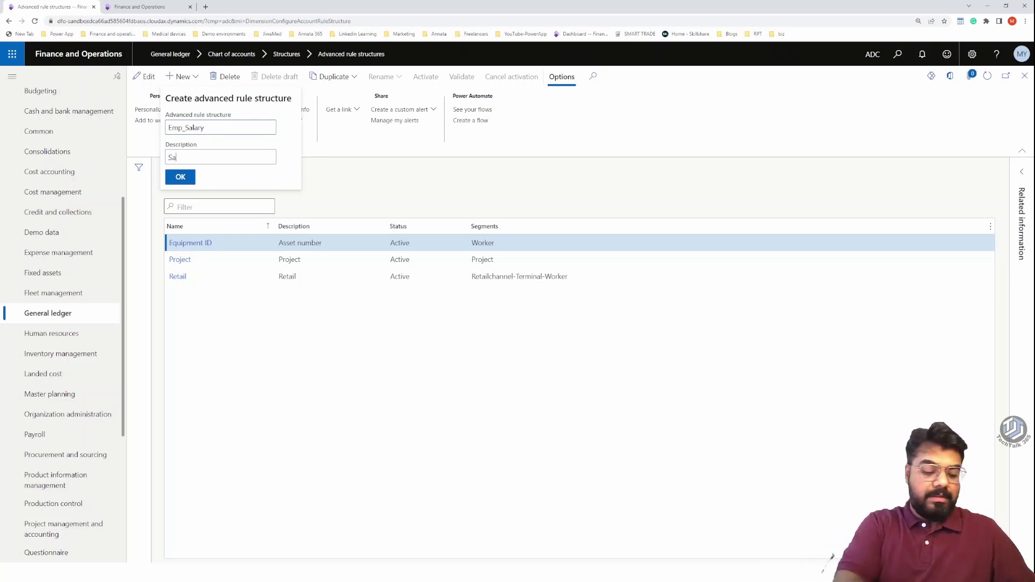
pyautogui.click(179, 180)
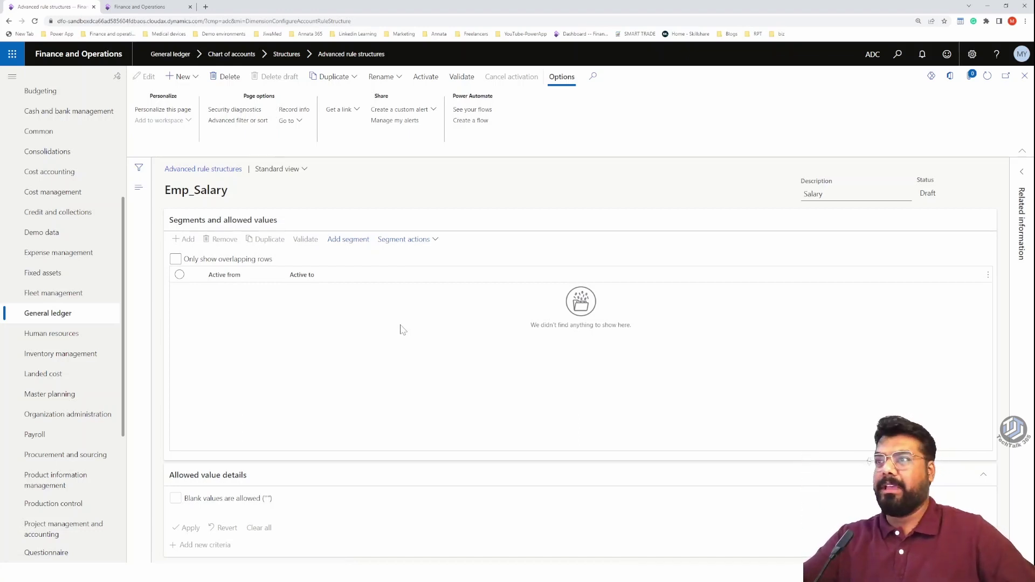
# Step: Reload the charts of accounts page in the other browser tab and return to the Emp_Salary rule structure
pyautogui.click(161, 7)
pyautogui.click(588, 292)
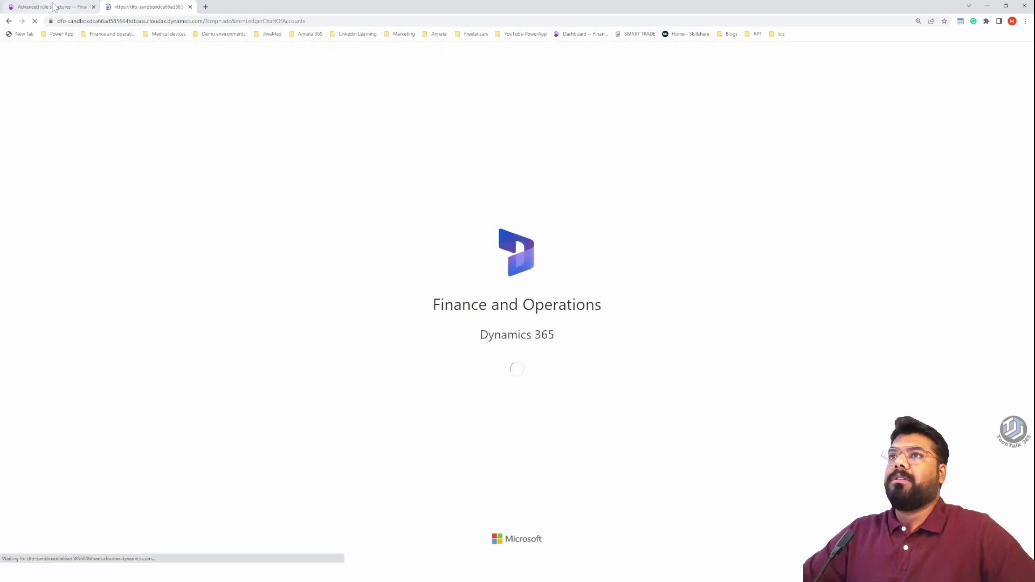
pyautogui.click(51, 7)
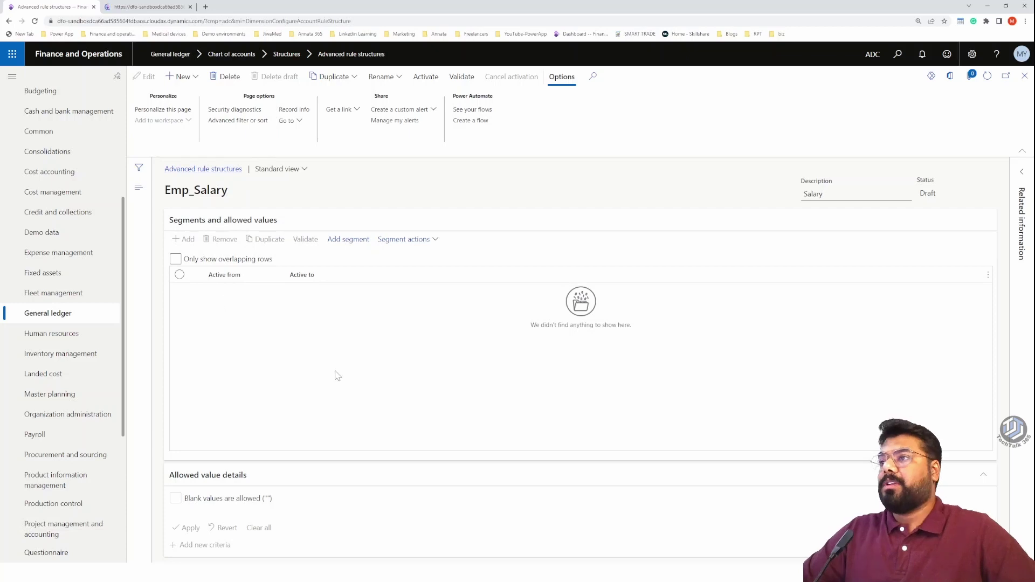
# Step: Add the Worker dimension as a segment of the Emp_Salary rule structure and start activating the structure
pyautogui.click(354, 243)
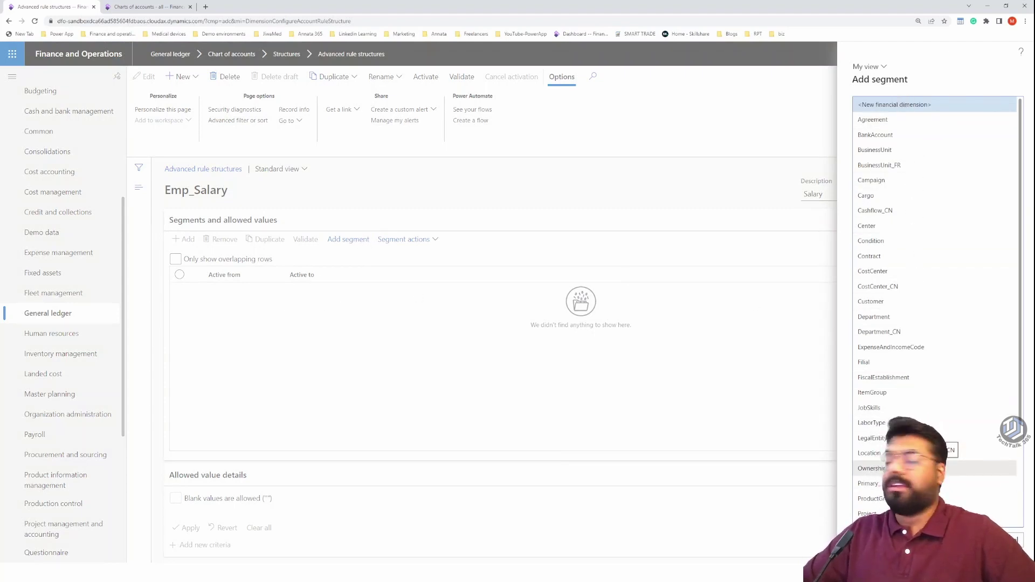
pyautogui.scroll(-3, 919, 447)
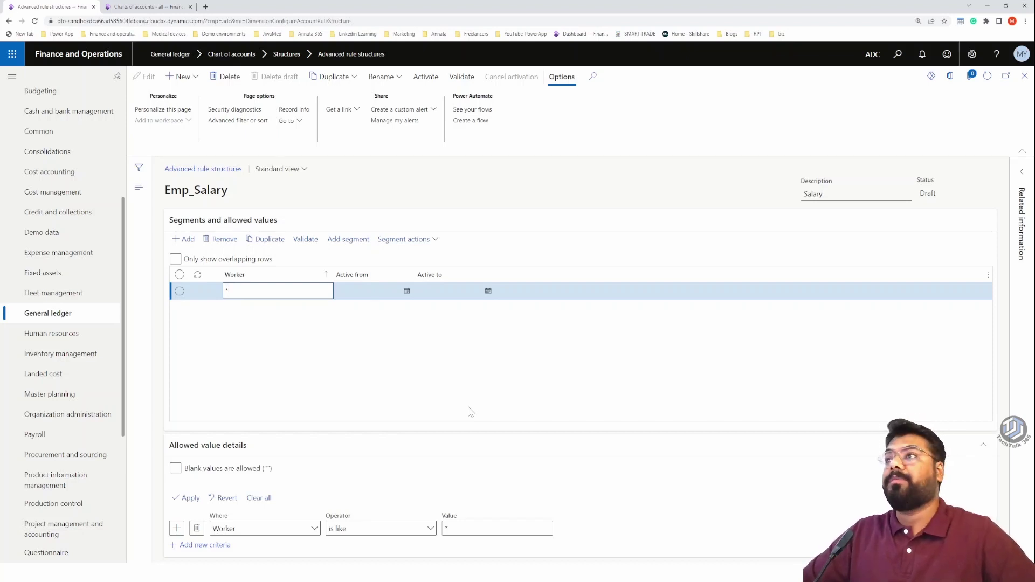
pyautogui.click(372, 292)
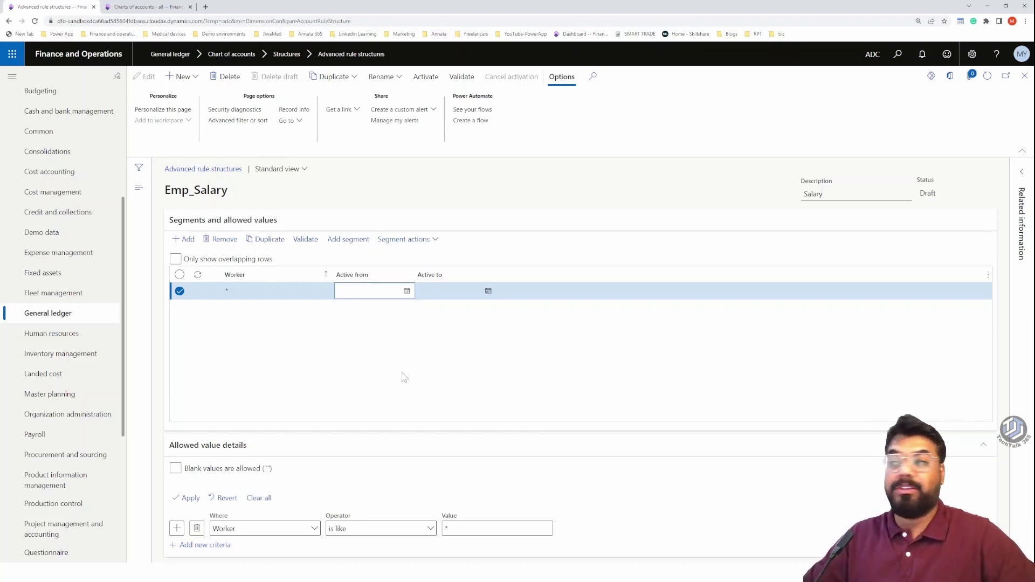
pyautogui.click(405, 378)
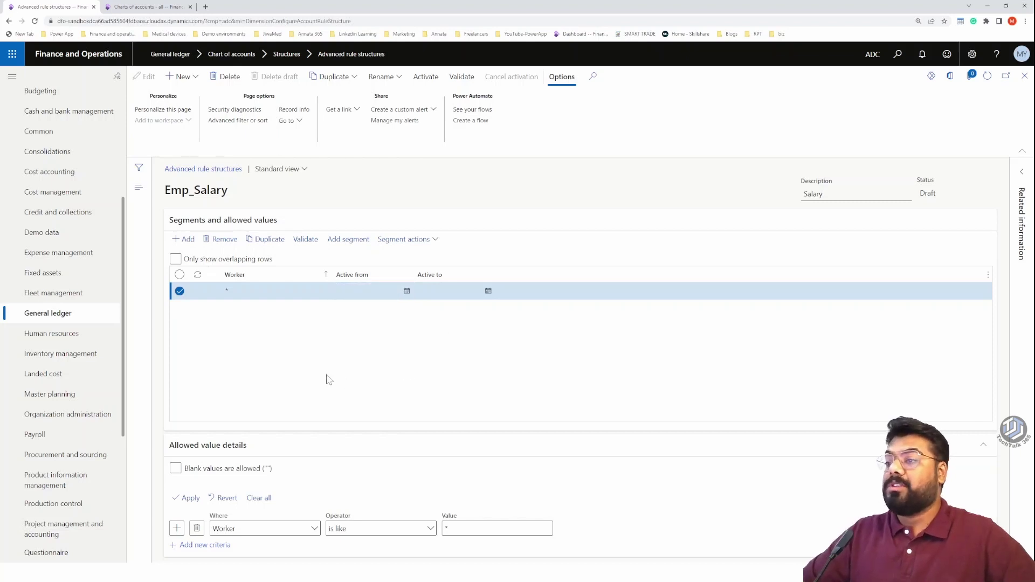
pyautogui.click(425, 76)
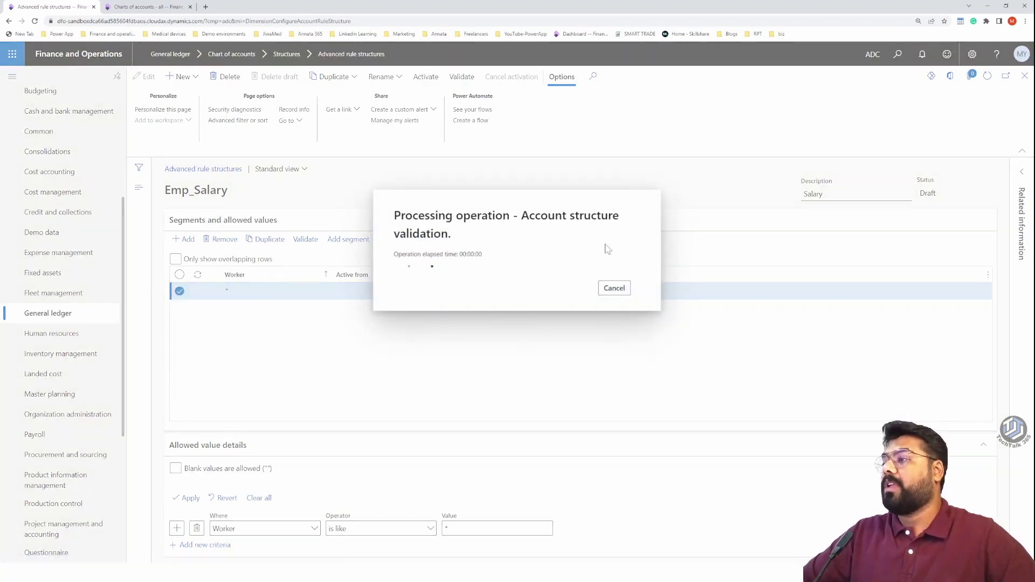
# Step: Try to open the General ledger module's page list from the charts of accounts page in the other browser tab
pyautogui.click(172, 7)
pyautogui.click(54, 286)
pyautogui.scroll(-5, 58, 305)
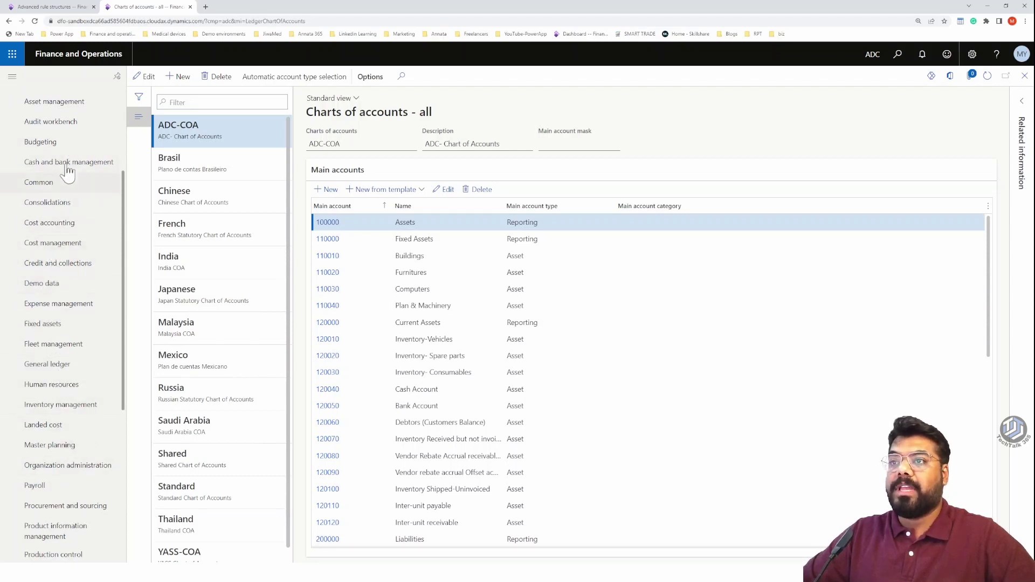
pyautogui.scroll(2, 56, 205)
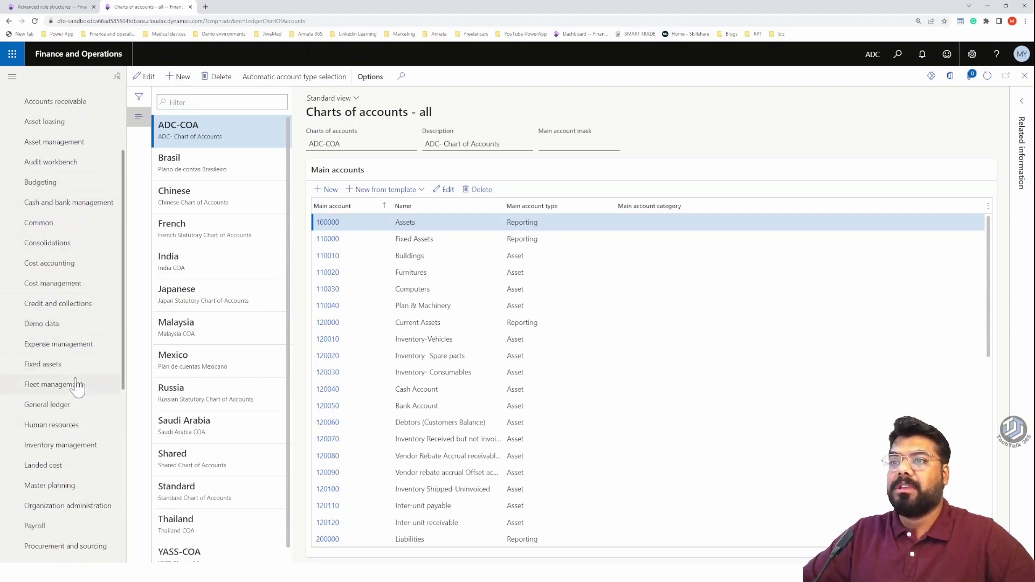
pyautogui.click(56, 405)
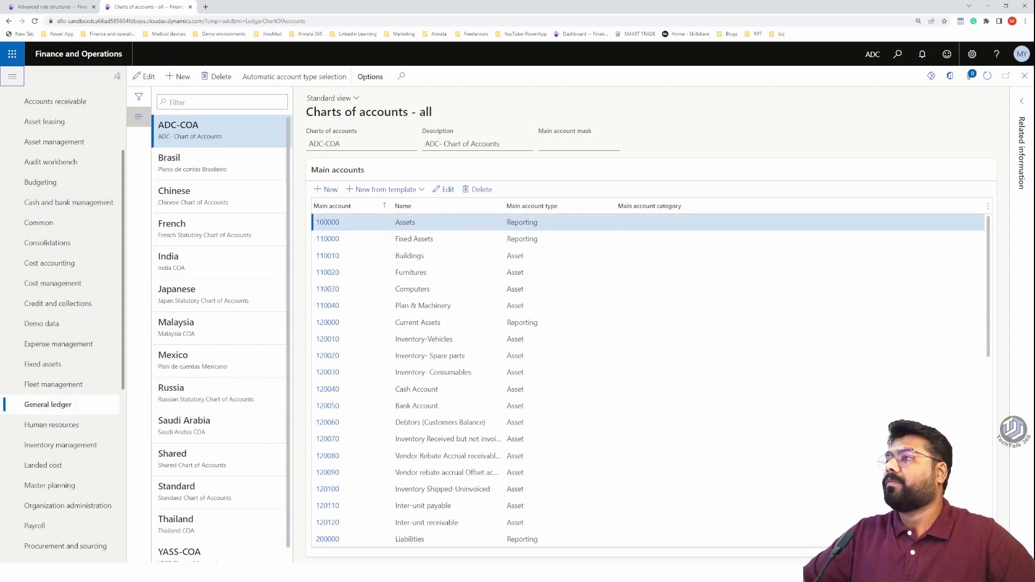
pyautogui.moveTo(51, 405); pyautogui.dragTo(75, 405)
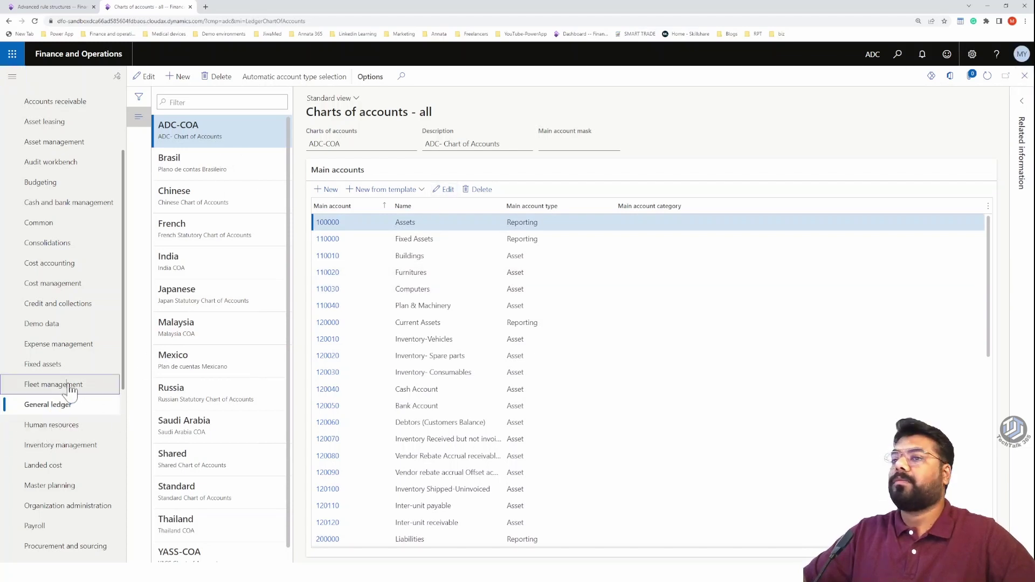
pyautogui.click(66, 406)
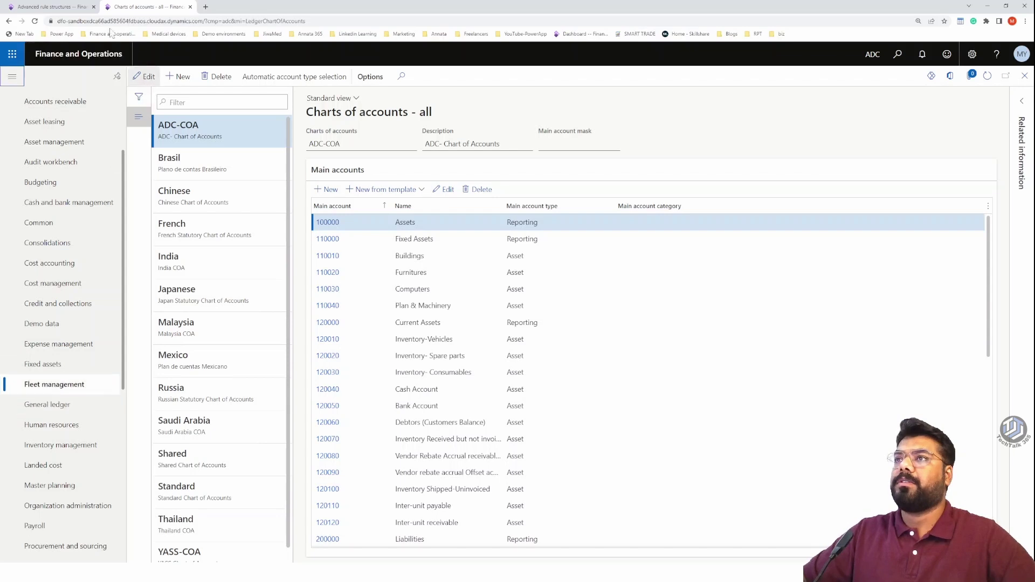
# Step: Confirm the activation of the Emp_Salary advanced rule structure with batch processing on and check its status
pyautogui.click(51, 6)
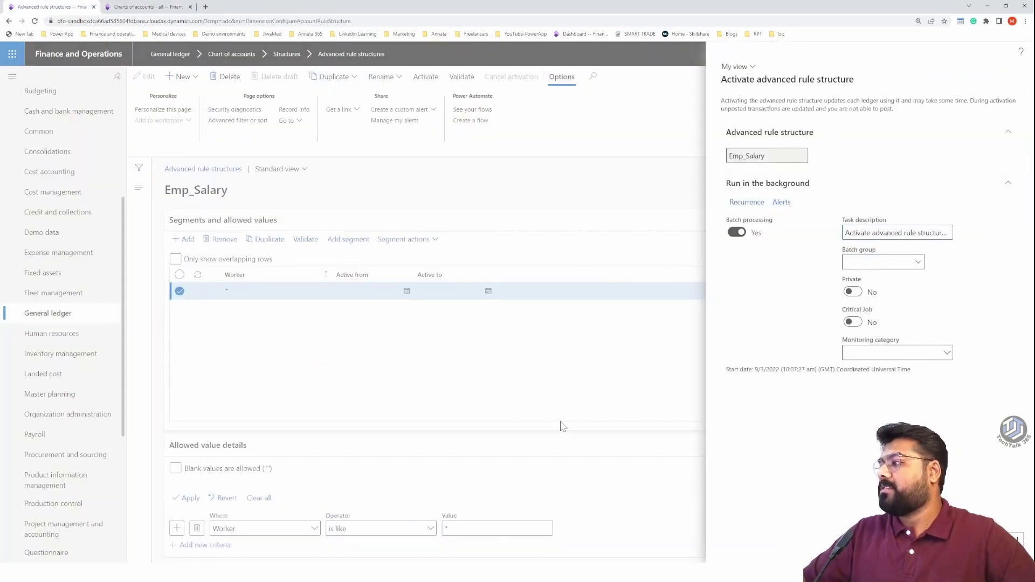
pyautogui.press('Return')
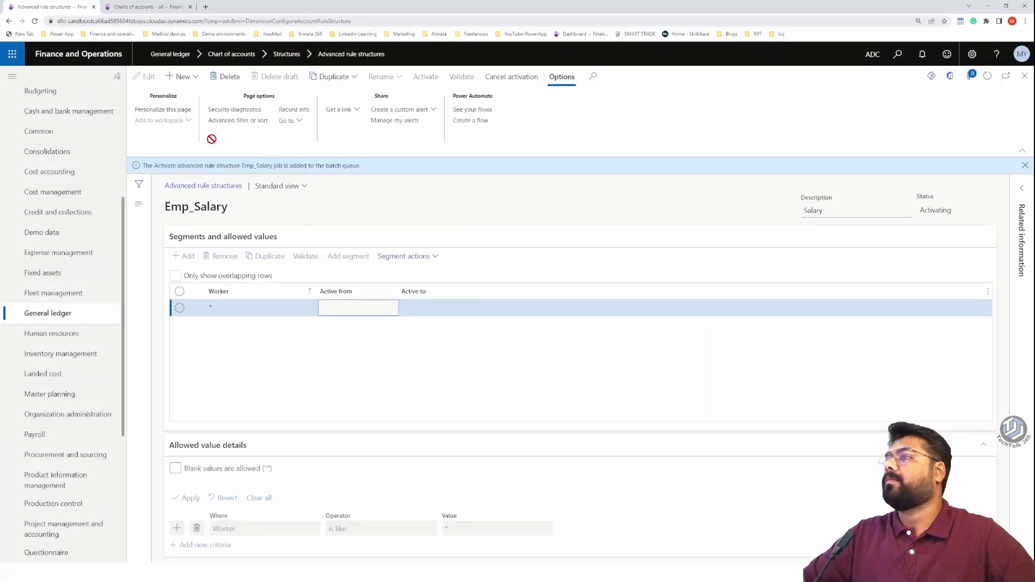
pyautogui.moveTo(936, 211); pyautogui.dragTo(952, 211)
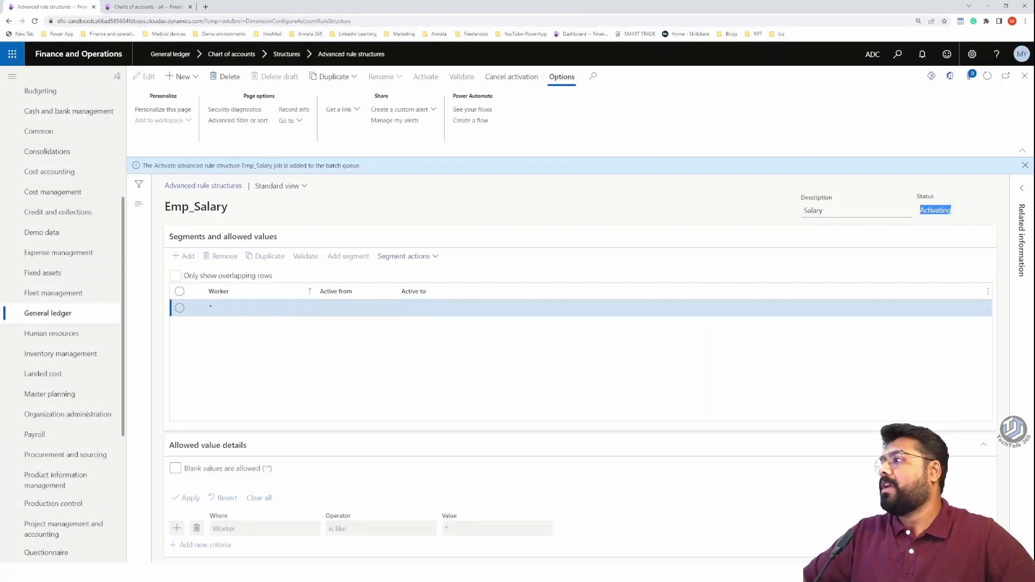
# Step: Open the ADC_EXPENSE account structure from the General ledger's Configure account structures page in the other browser tab
pyautogui.click(178, 7)
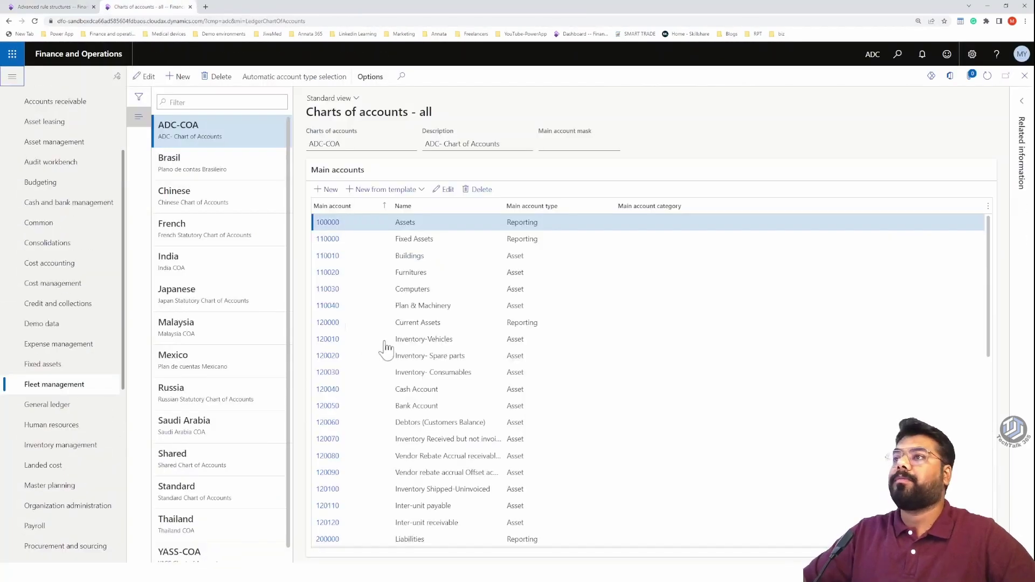
pyautogui.click(63, 406)
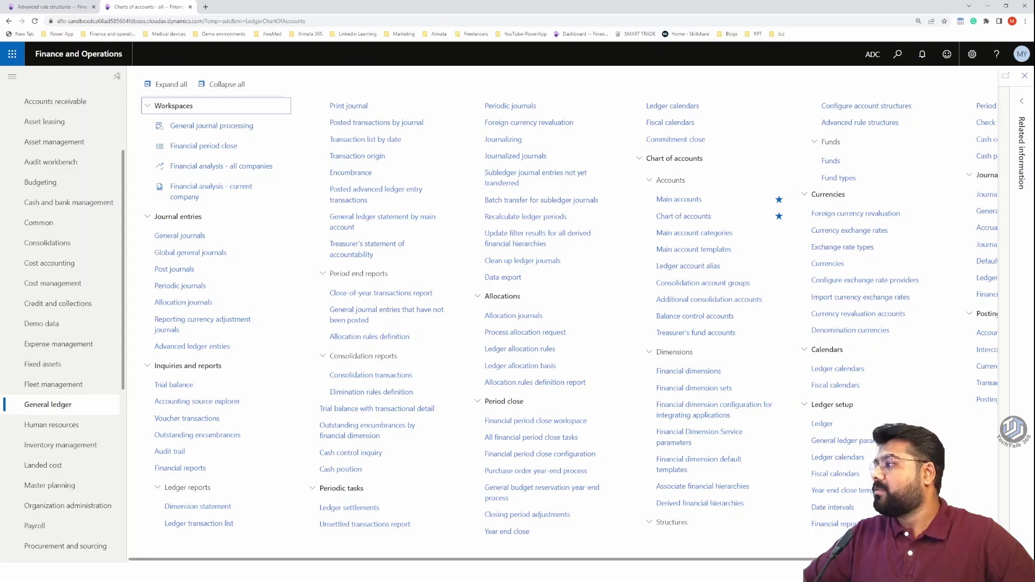
pyautogui.hscroll(3, 562, 330)
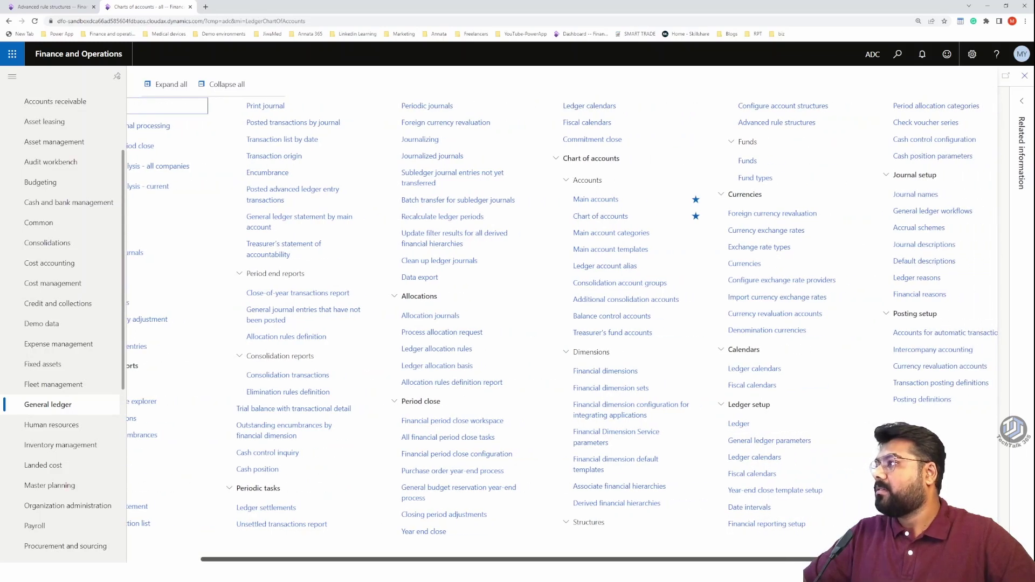
pyautogui.press('Escape')
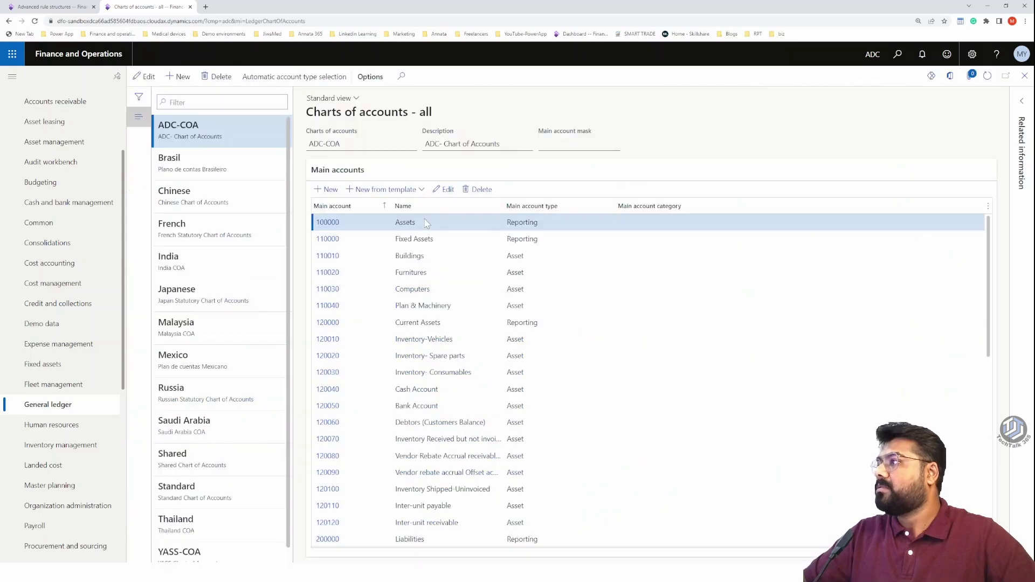
pyautogui.press('Escape')
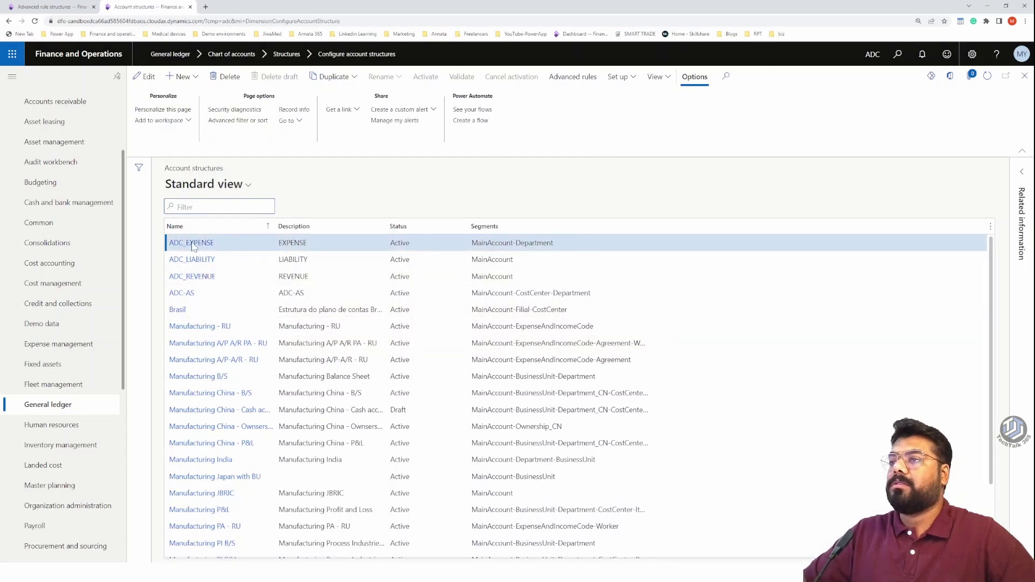
pyautogui.click(208, 247)
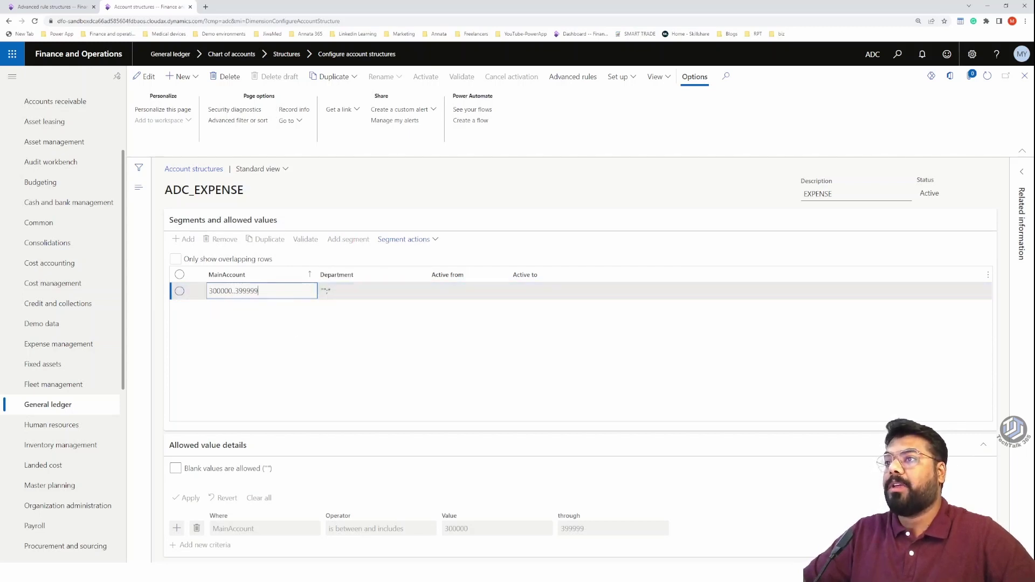
# Step: Compare the segments of the Emp_Salary rule structure and the ADC_EXPENSE account structure across the two browser tabs
pyautogui.click(64, 8)
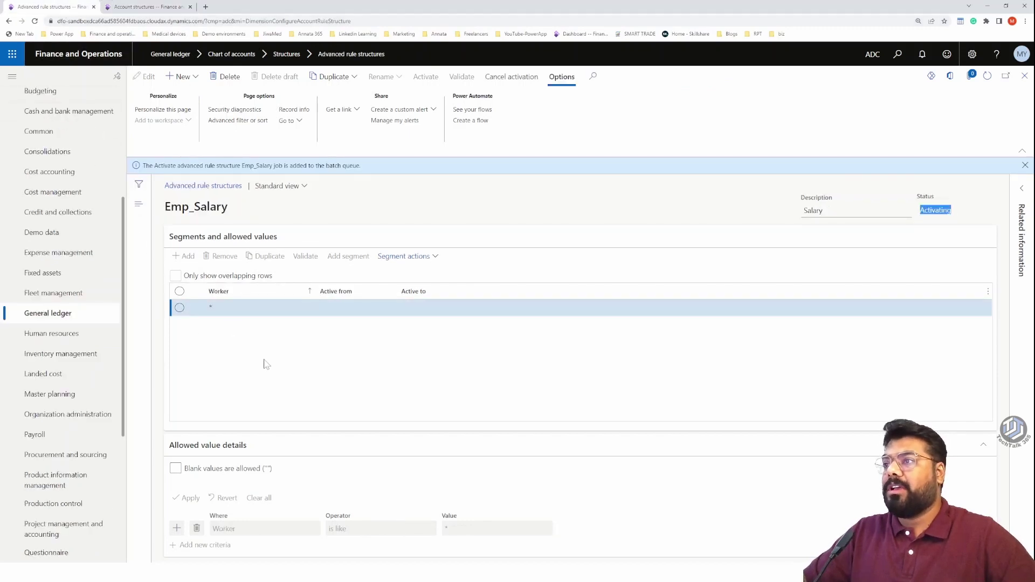
pyautogui.click(167, 8)
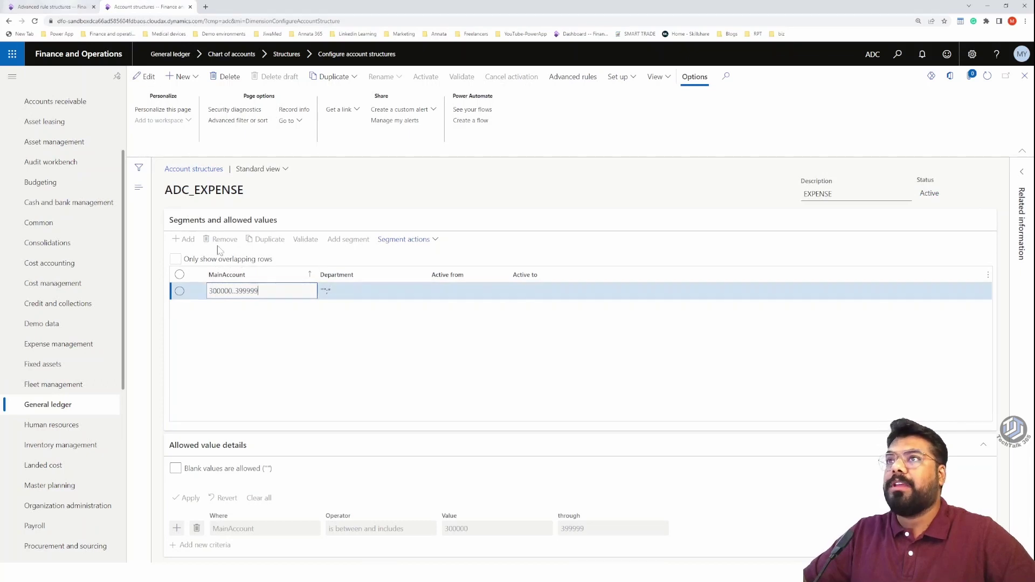
pyautogui.hotkey('ctrl', 'shift', 'Tab')
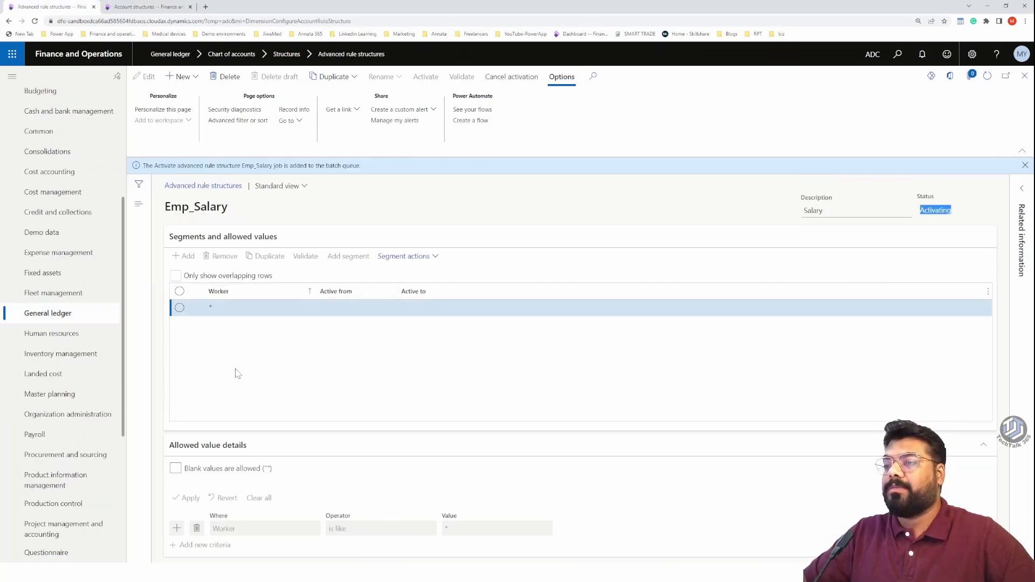
pyautogui.click(201, 331)
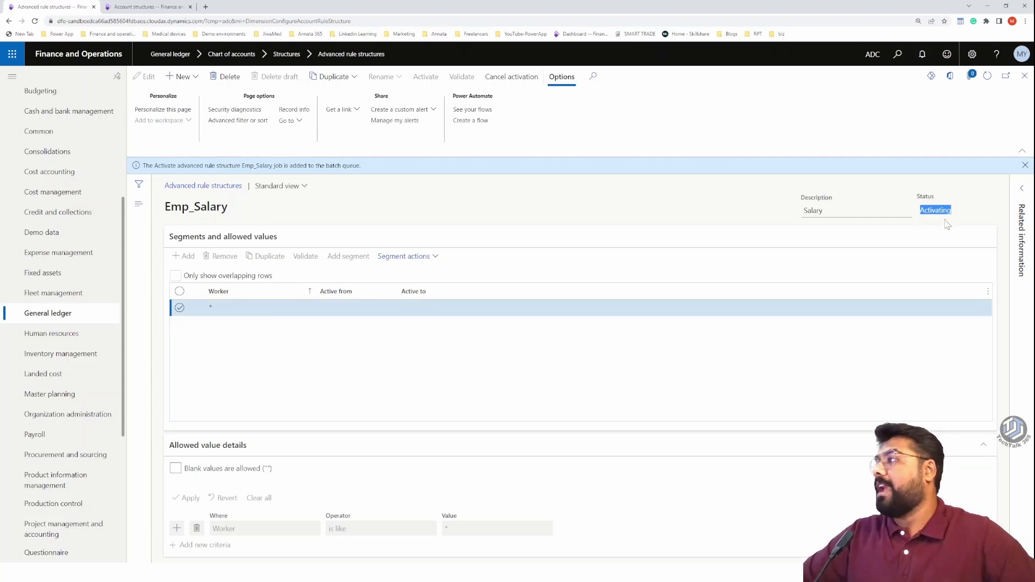
# Step: Refresh the advanced rule structures list to check Emp_Salary's status, and return to the ADC_EXPENSE account structure
pyautogui.click(1024, 76)
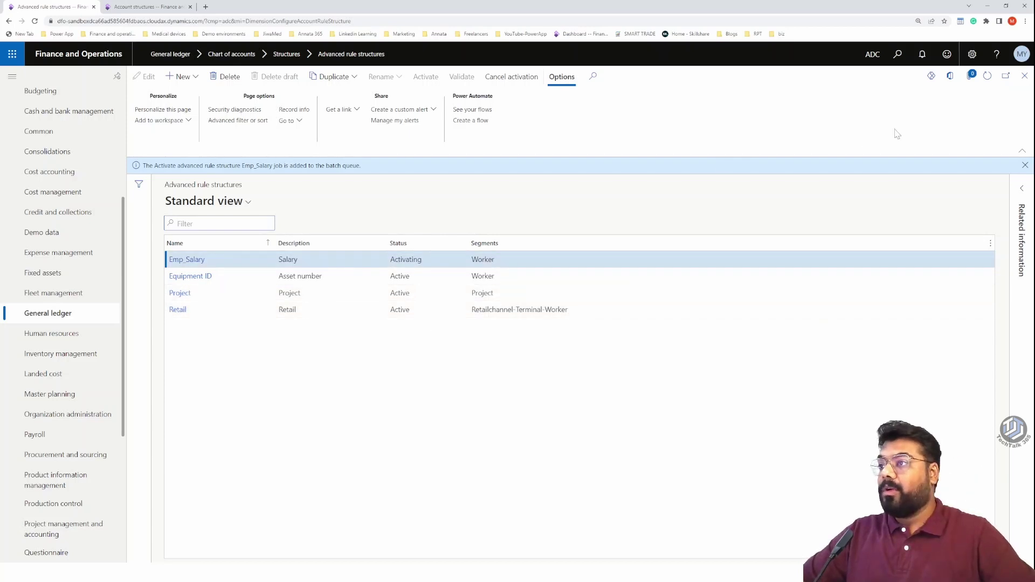
pyautogui.click(987, 78)
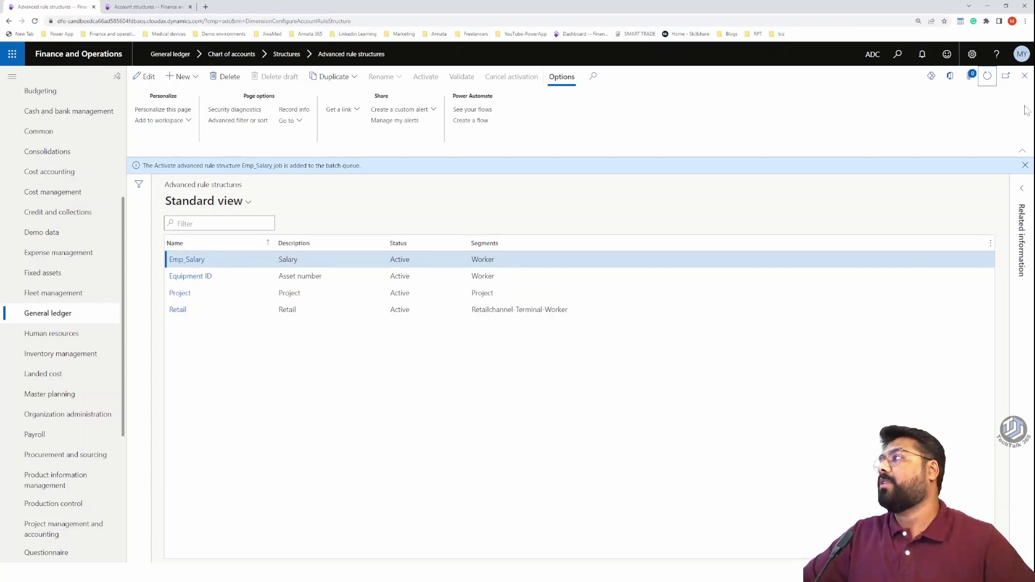
pyautogui.click(1025, 76)
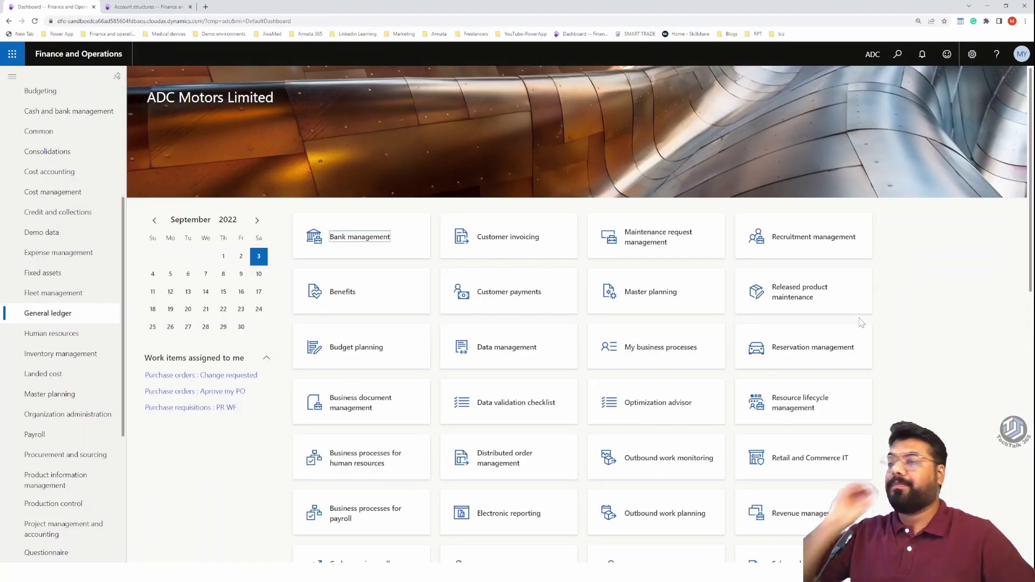
pyautogui.click(175, 6)
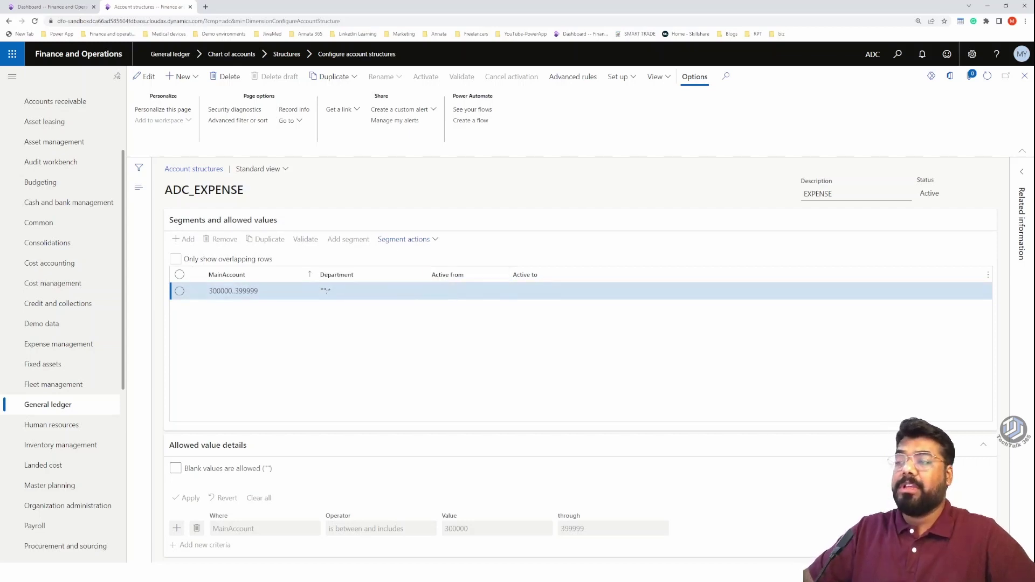
pyautogui.click(185, 291)
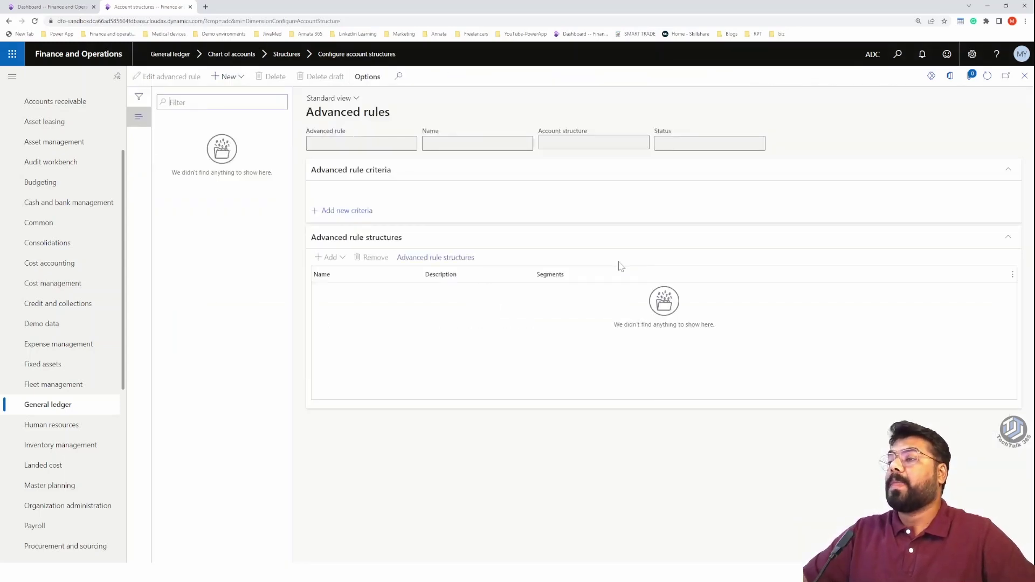
pyautogui.click(240, 79)
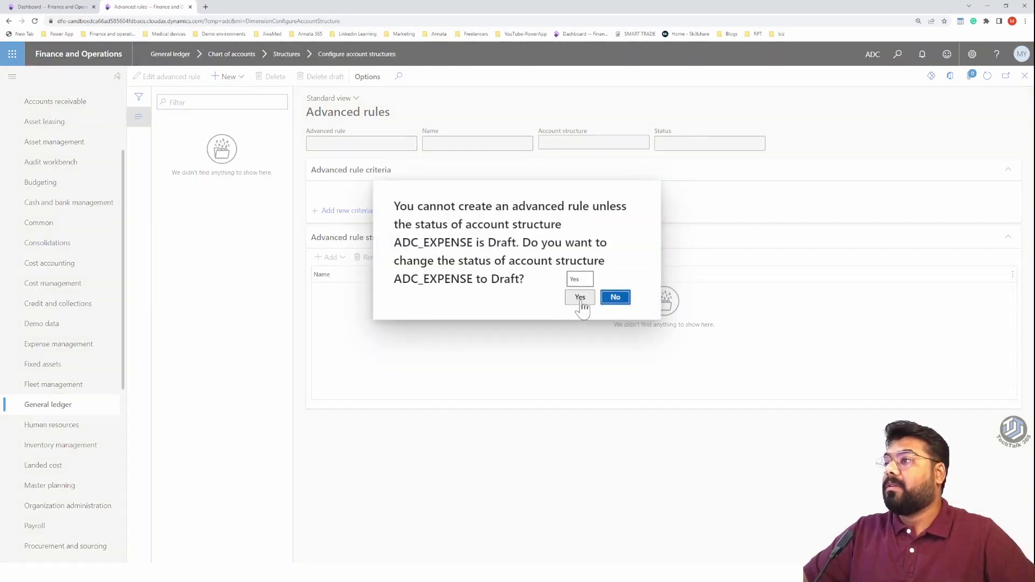
pyautogui.click(607, 305)
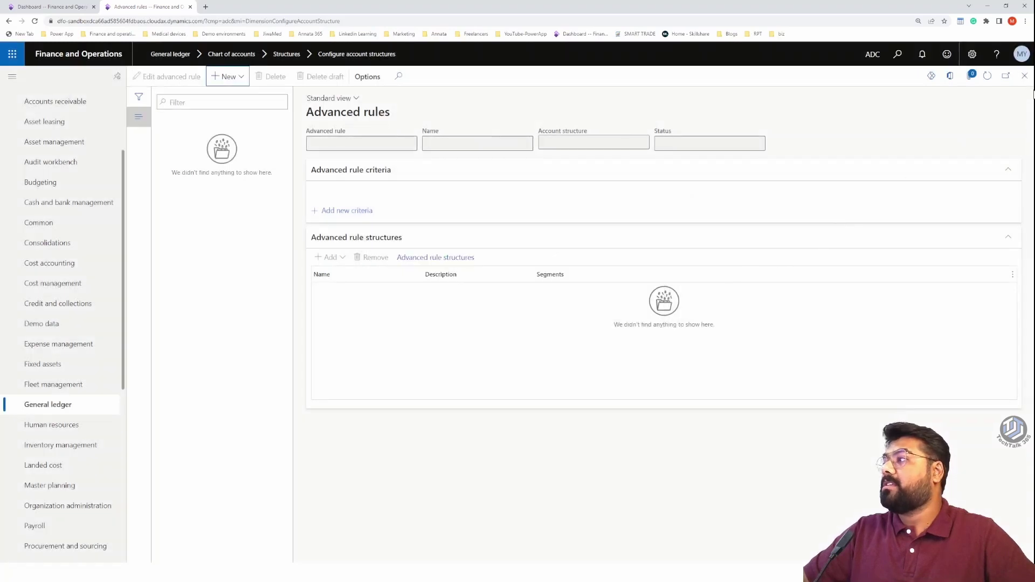
pyautogui.click(1024, 76)
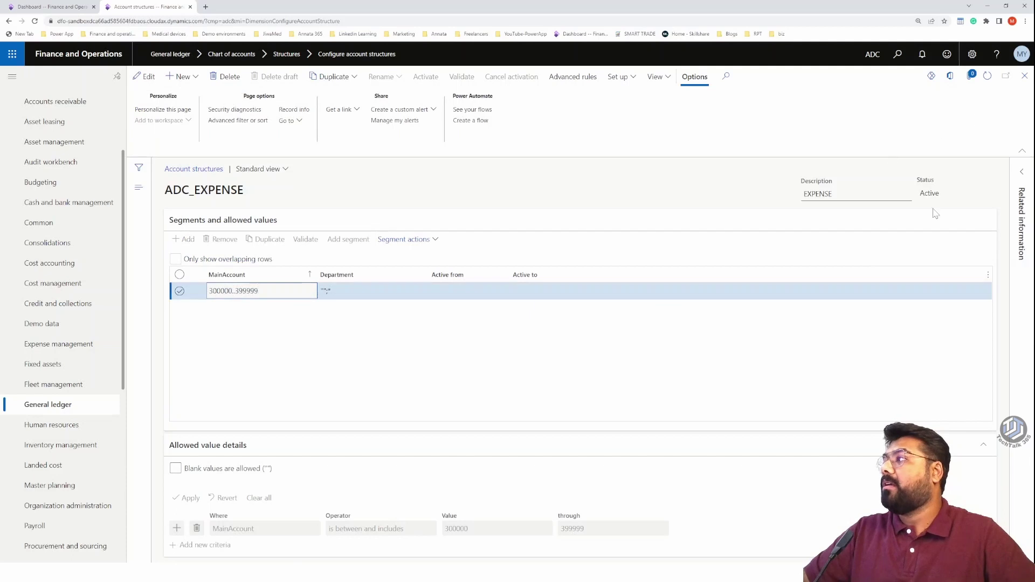
# Step: Switch the ADC_EXPENSE account structure from active to draft for editing and check its status
pyautogui.moveTo(939, 193); pyautogui.dragTo(920, 193)
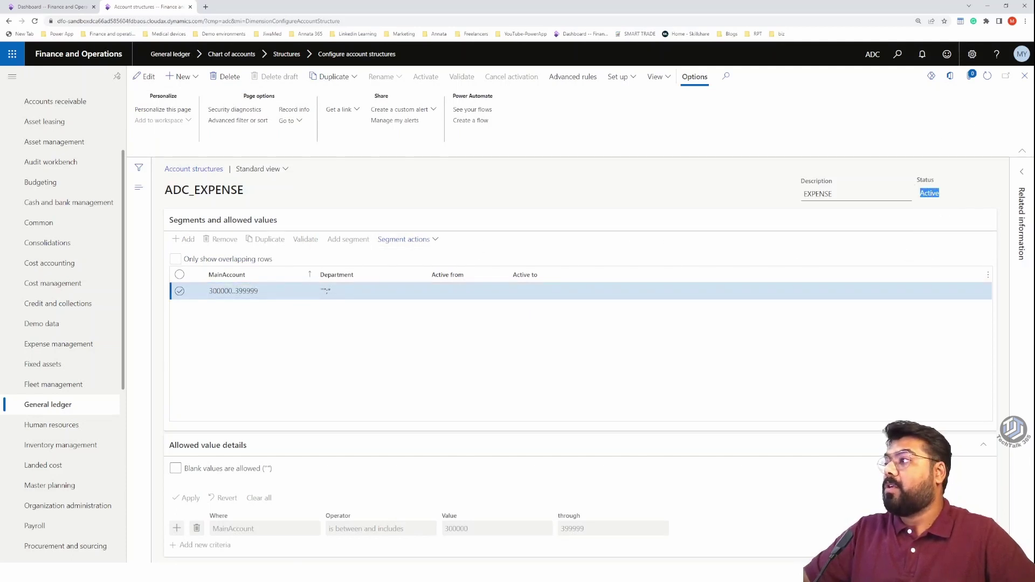
pyautogui.click(257, 161)
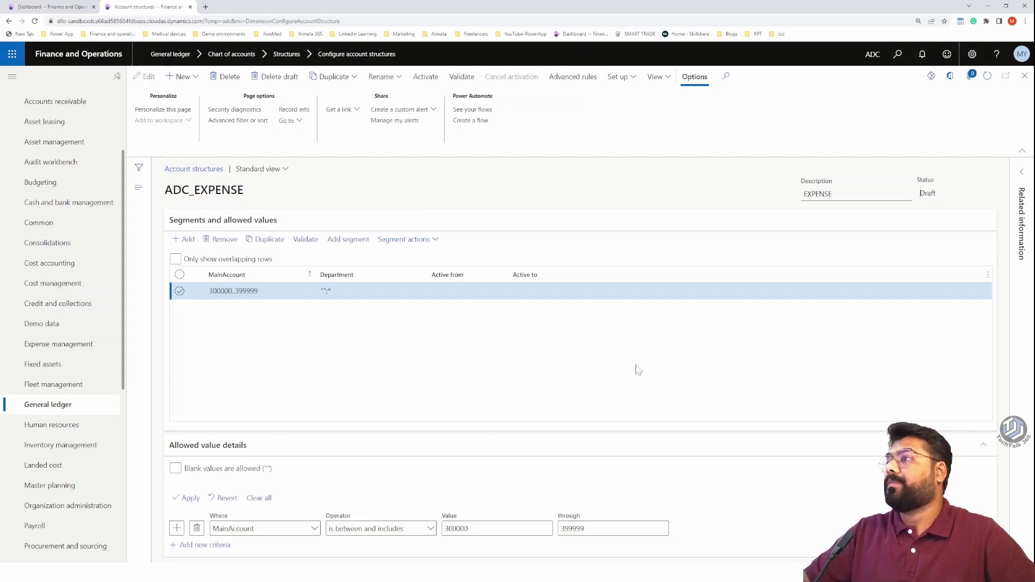
pyautogui.doubleClick(927, 193)
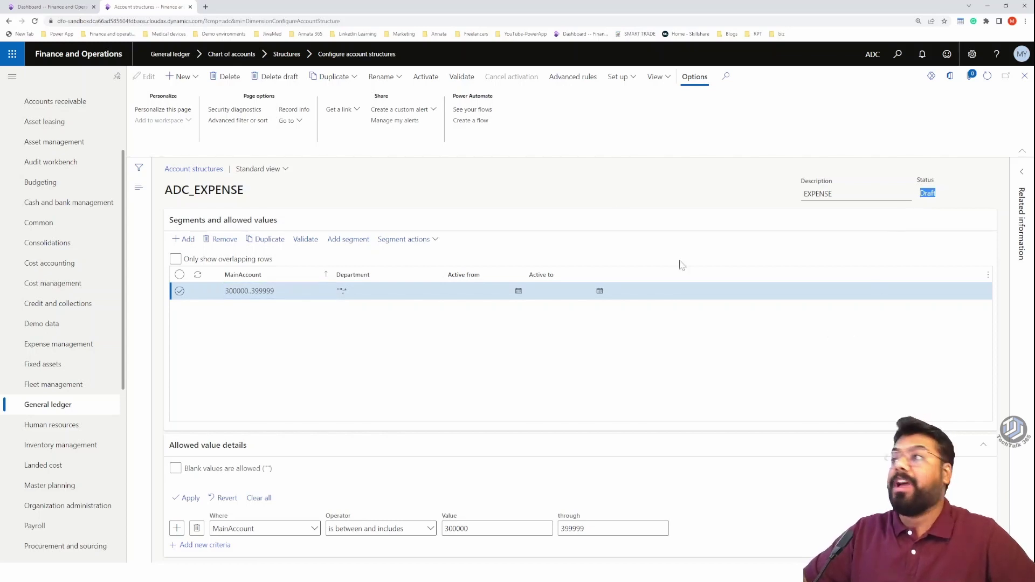
# Step: Create an advanced rule for the ADC_EXPENSE account structure with Emp_Salary as both its rule ID and name
pyautogui.click(608, 249)
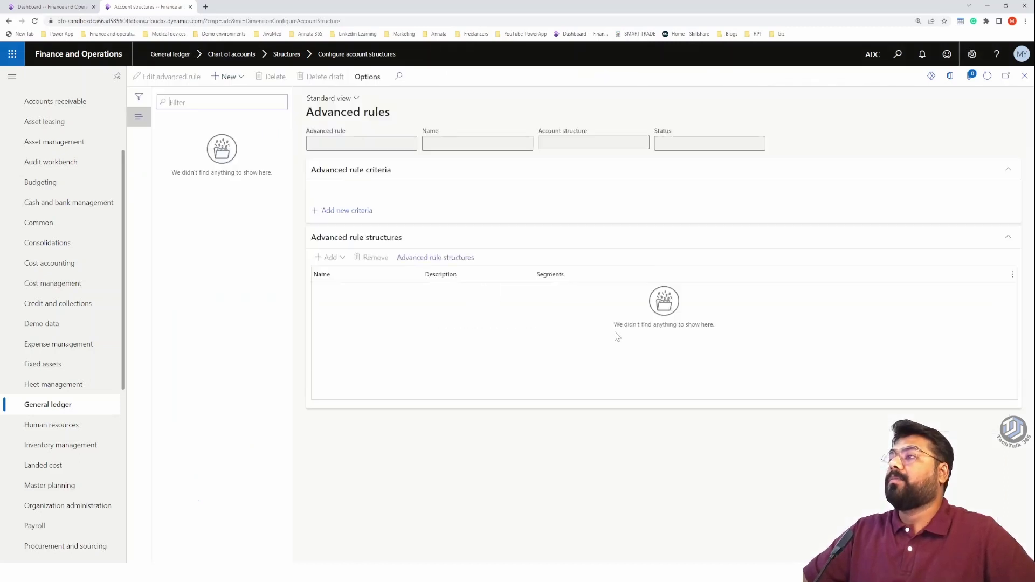
pyautogui.click(244, 80)
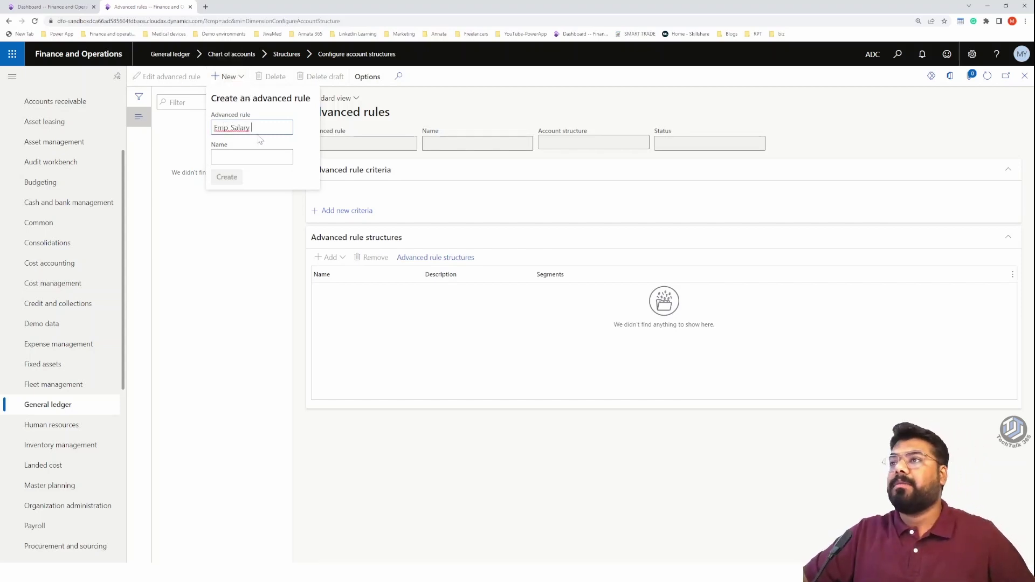
pyautogui.tripleClick(242, 128)
pyautogui.hotkey('ctrl', 'c')
pyautogui.press('Tab')
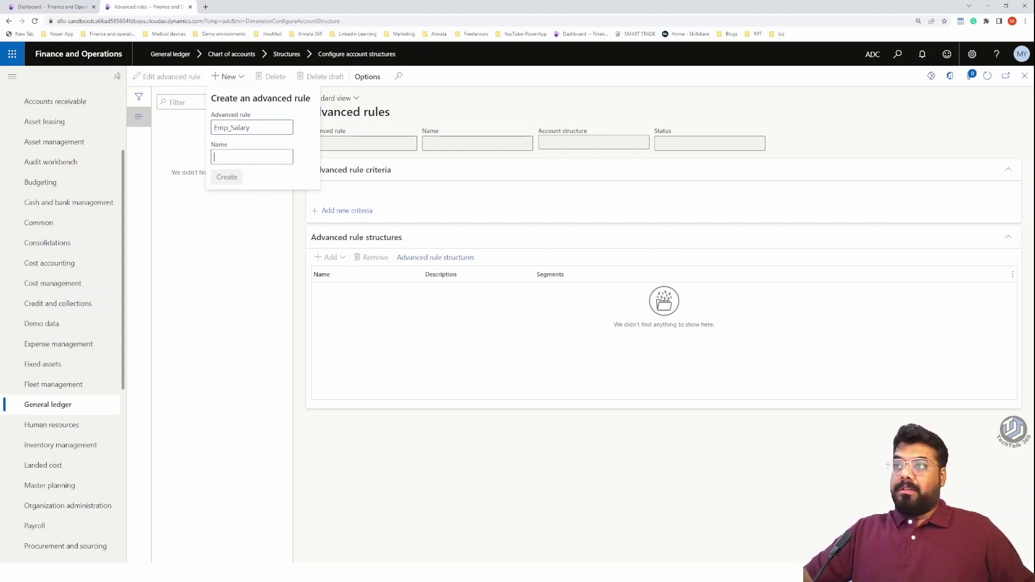
pyautogui.hotkey('ctrl', 'v')
pyautogui.click(227, 177)
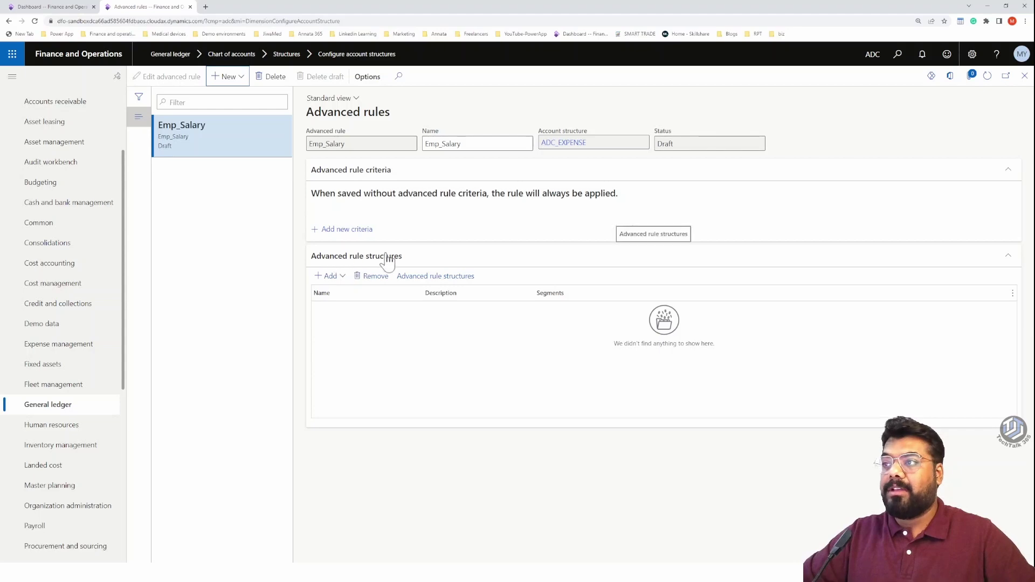
# Step: Review the status and segments of Emp_Salary on the General ledger's Advanced rule structures page in the other browser tab
pyautogui.click(51, 6)
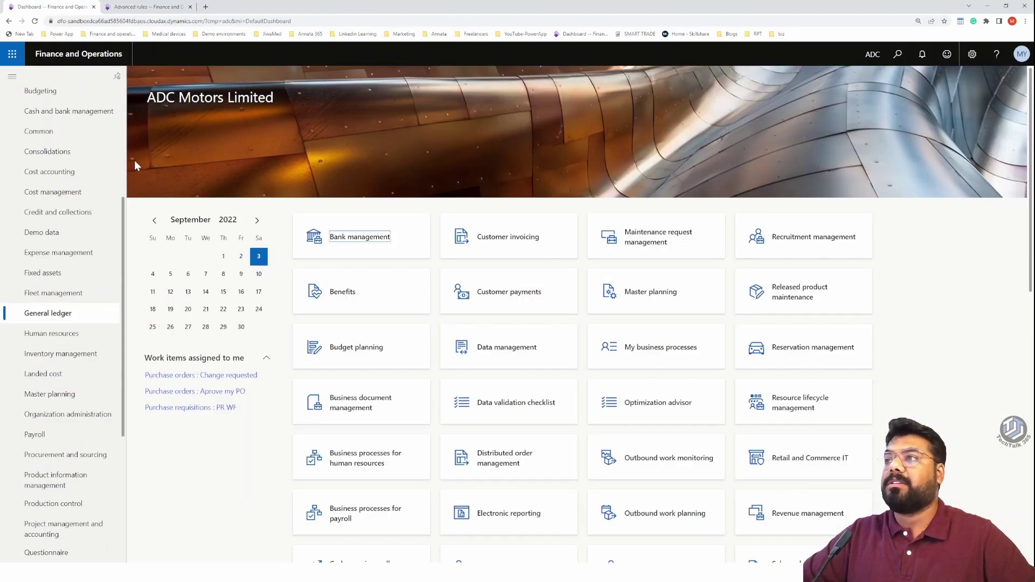
pyautogui.click(69, 315)
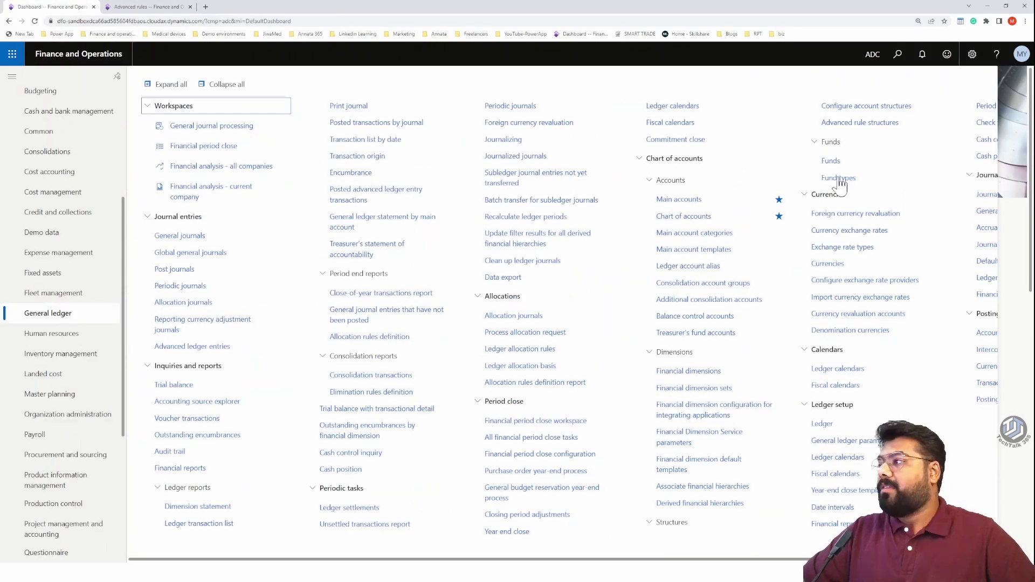
pyautogui.click(857, 123)
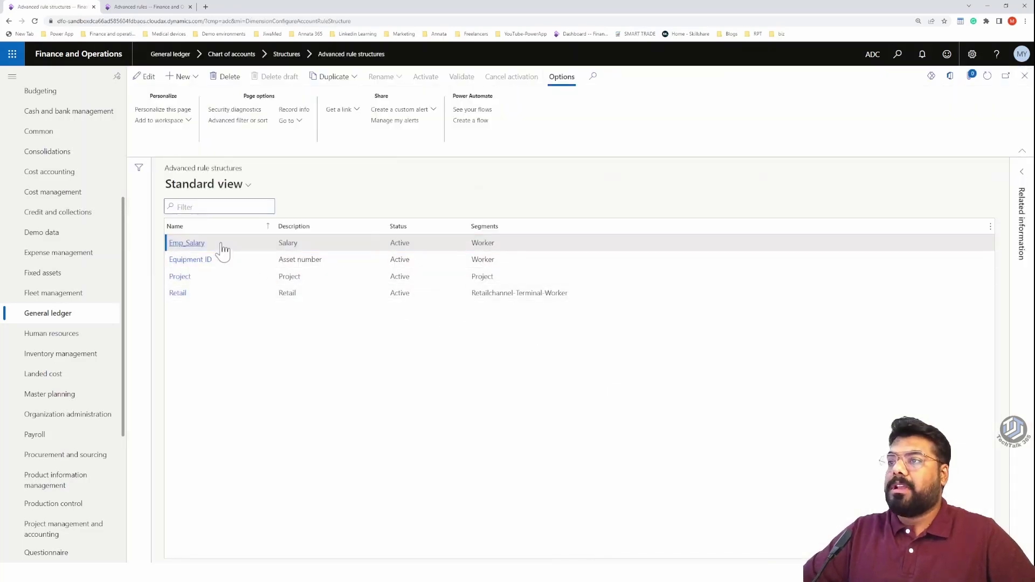
pyautogui.click(224, 247)
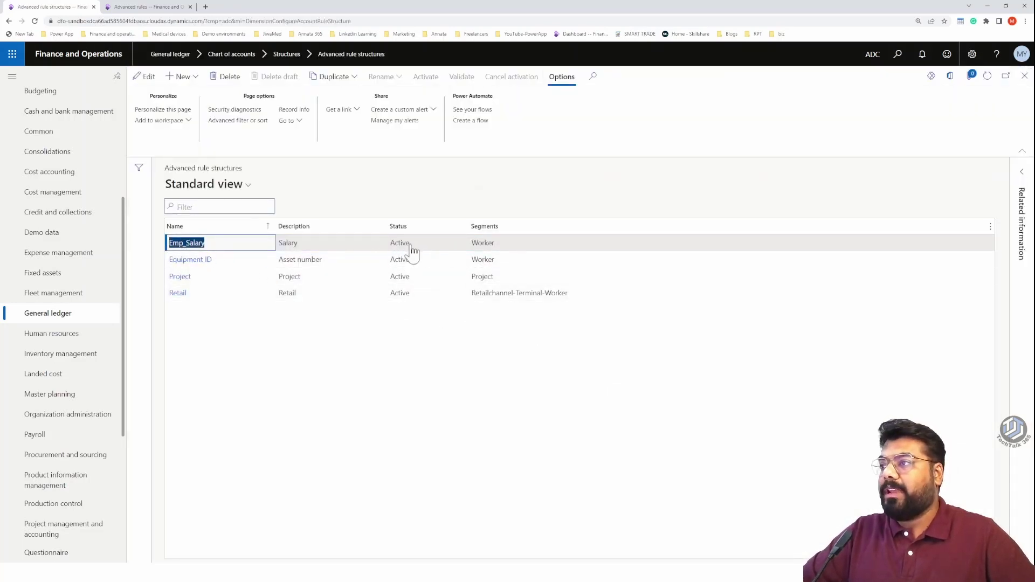
pyautogui.click(413, 247)
pyautogui.click(491, 243)
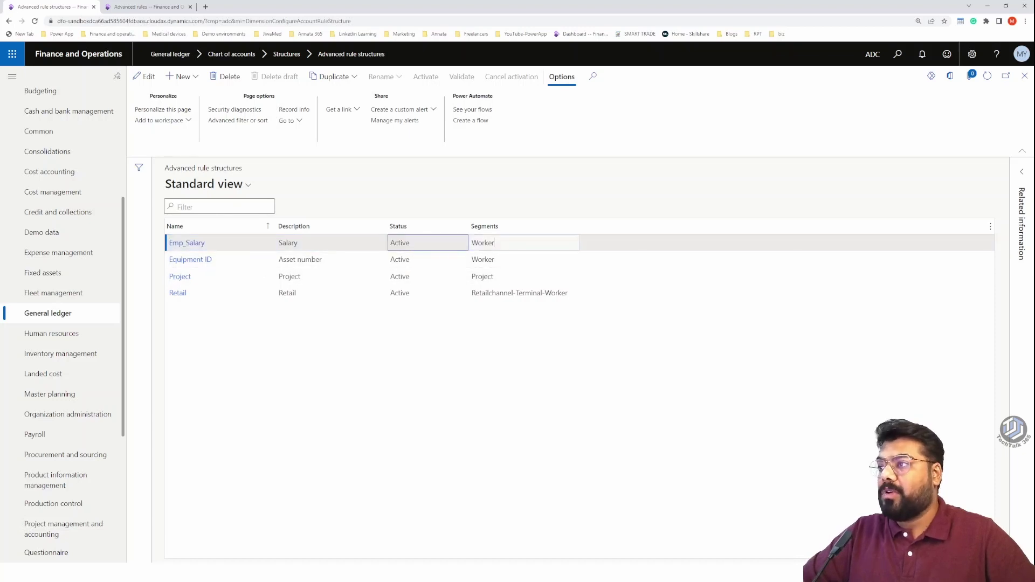
pyautogui.doubleClick(477, 242)
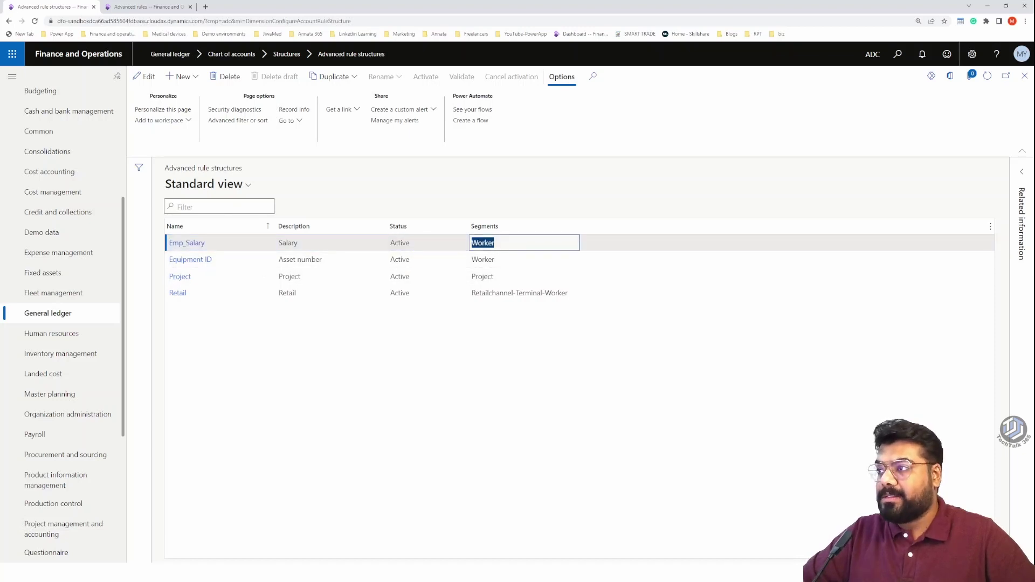
pyautogui.click(198, 244)
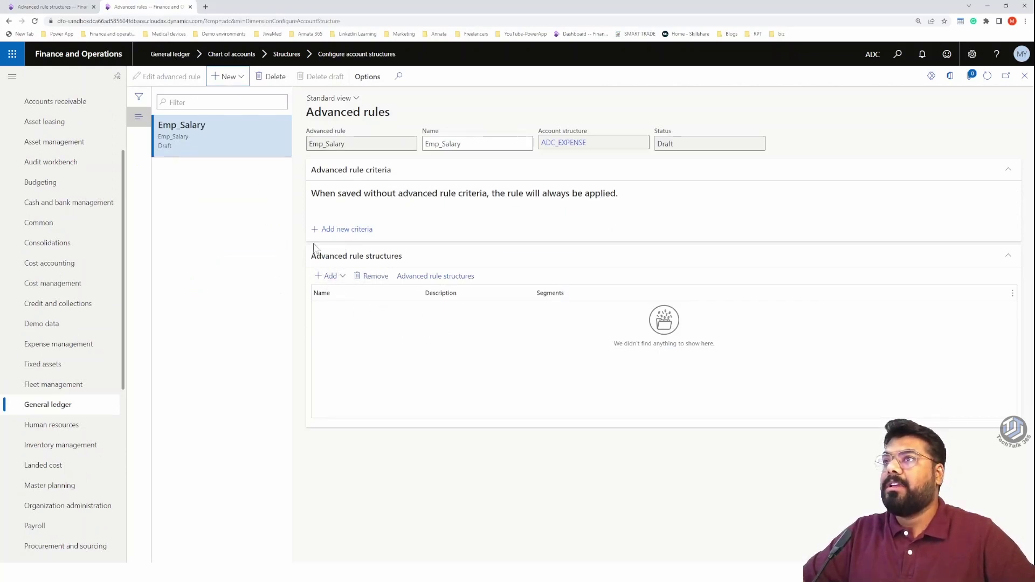
# Step: Add the Emp_Salary advanced rule structure to the Emp_Salary advanced rule
pyautogui.click(345, 277)
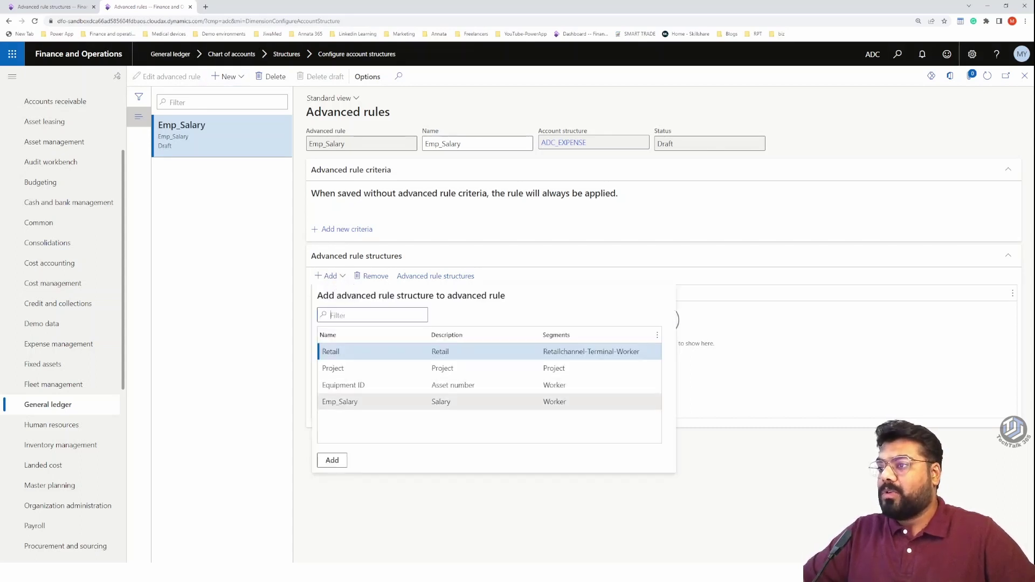
pyautogui.click(356, 402)
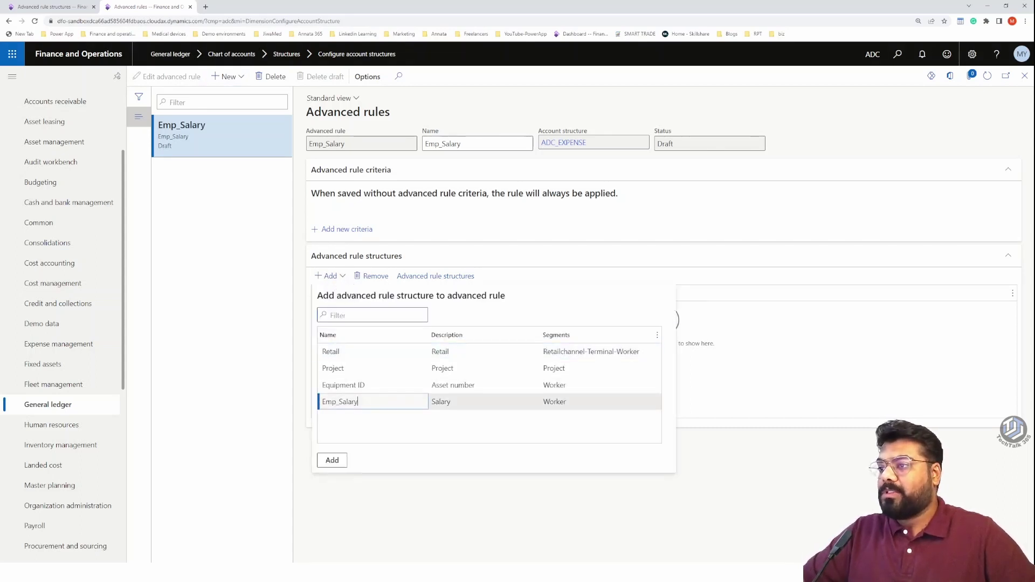
pyautogui.click(334, 461)
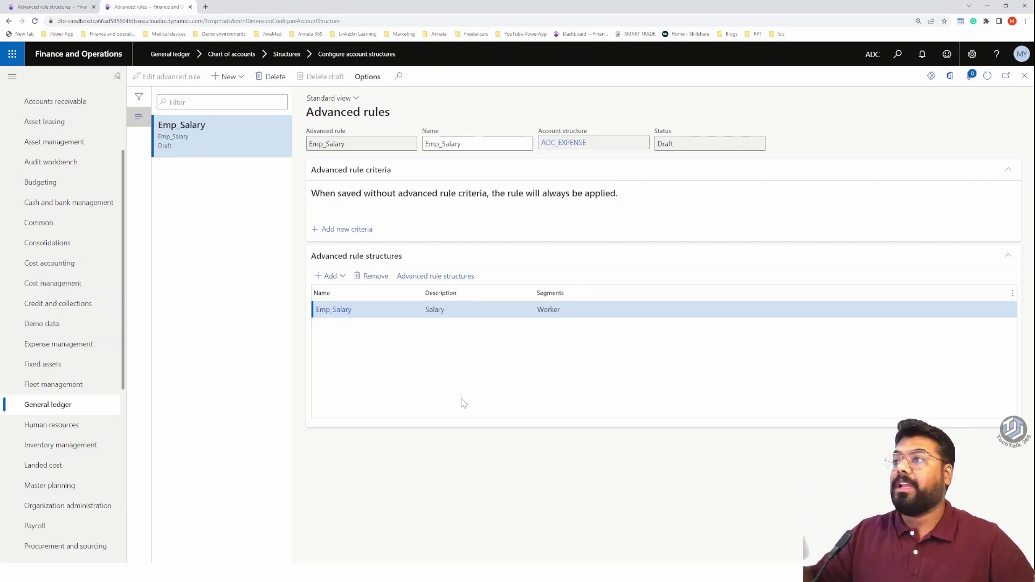
# Step: Add a criterion on MainAccount with the operator "is" to the Emp_Salary advanced rule
pyautogui.click(332, 230)
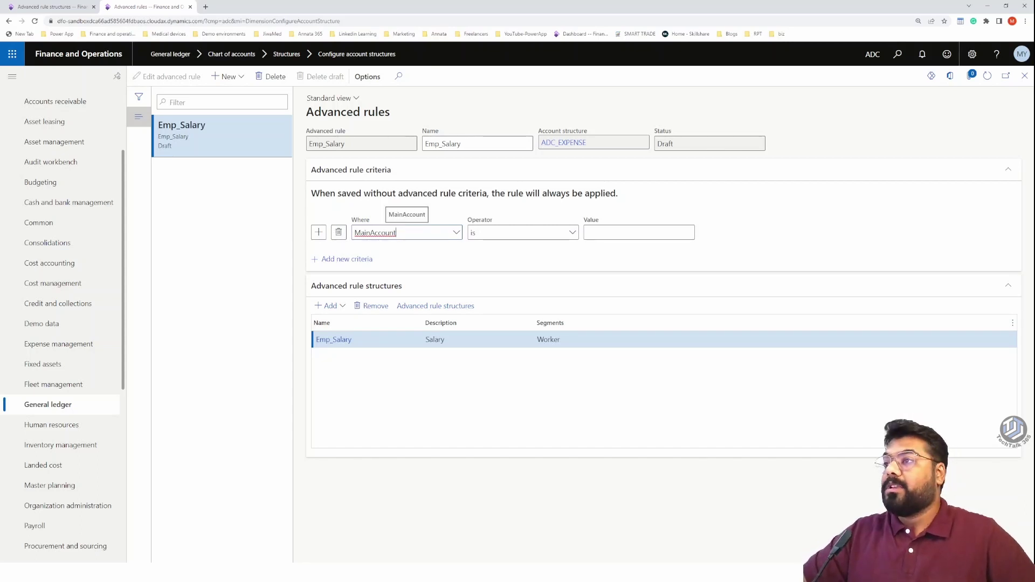
pyautogui.click(609, 233)
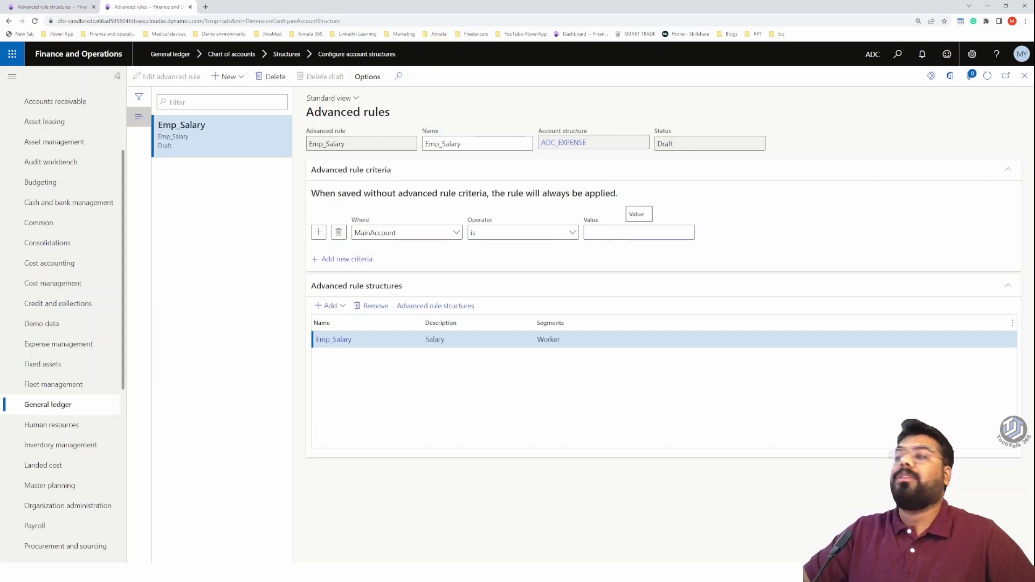
# Step: Copy the Employee Salary main account number 310040 from the ADC-COA chart of accounts in the other browser tab
pyautogui.click(39, 6)
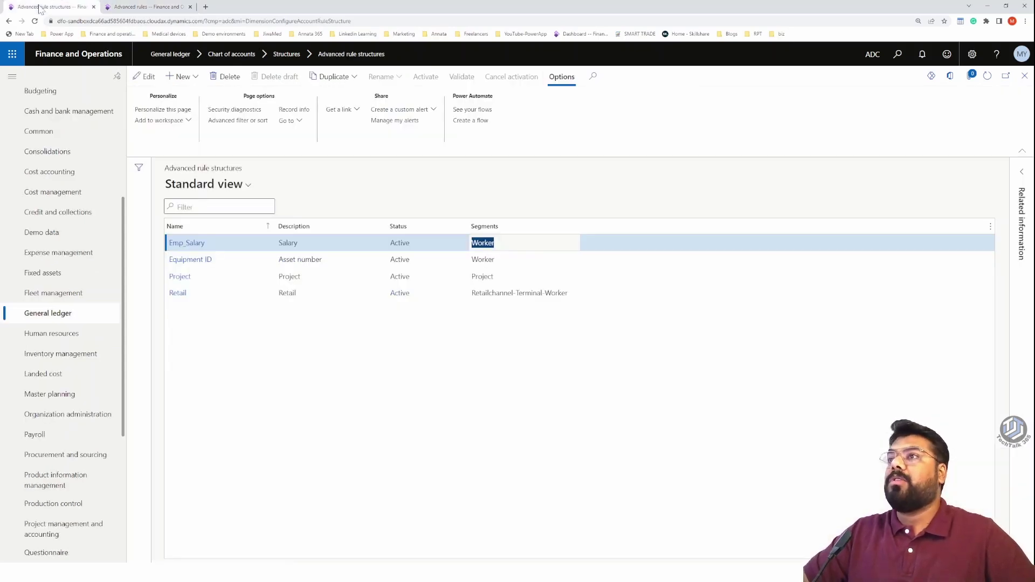
pyautogui.click(54, 314)
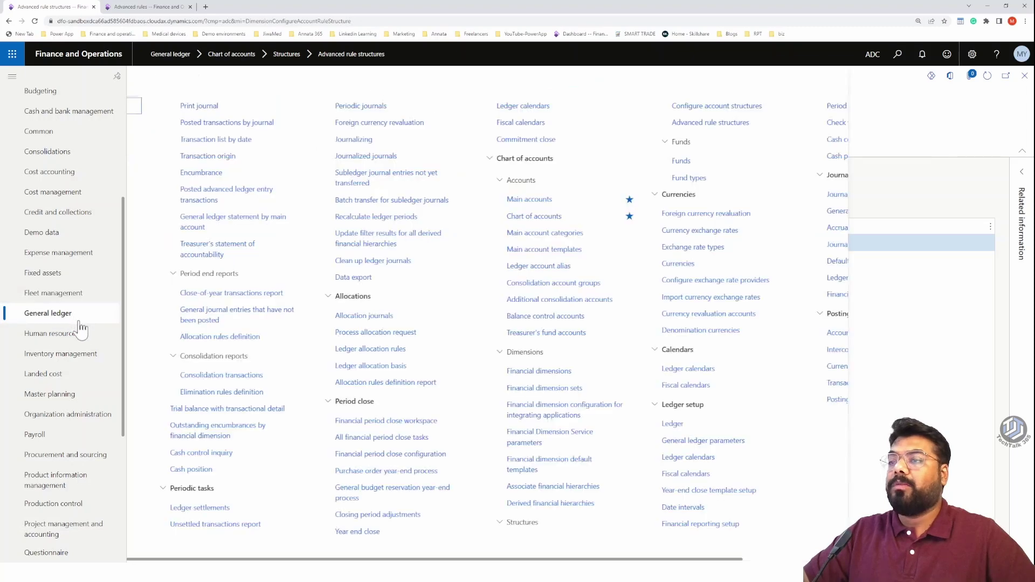
pyautogui.click(530, 215)
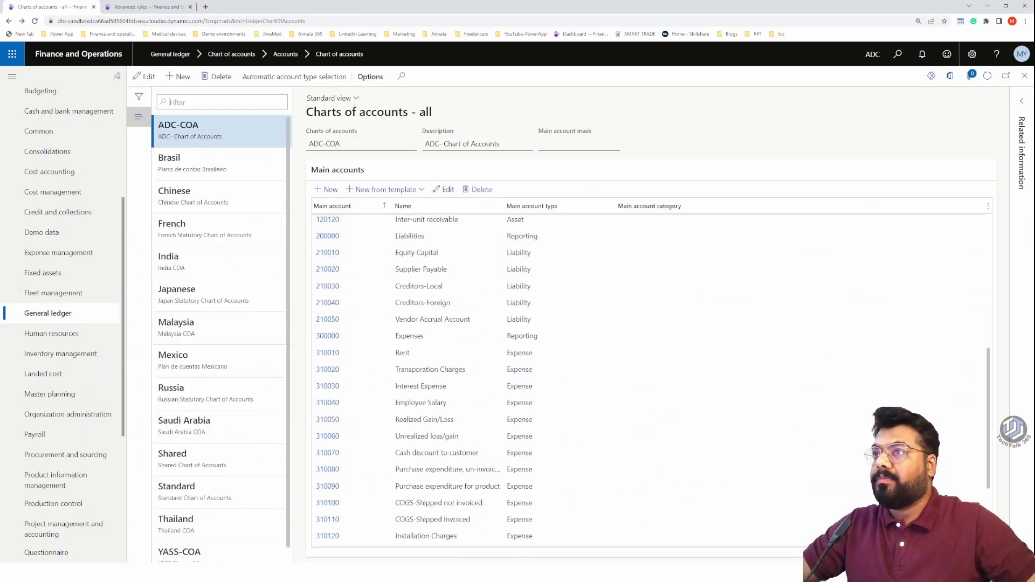
pyautogui.scroll(-3, 377, 305)
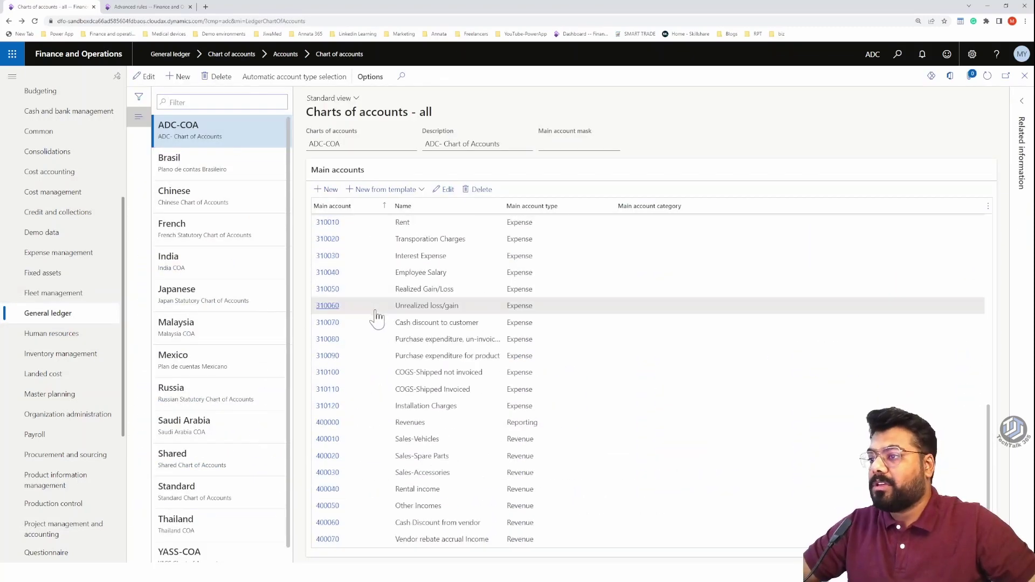
pyautogui.scroll(2, 352, 319)
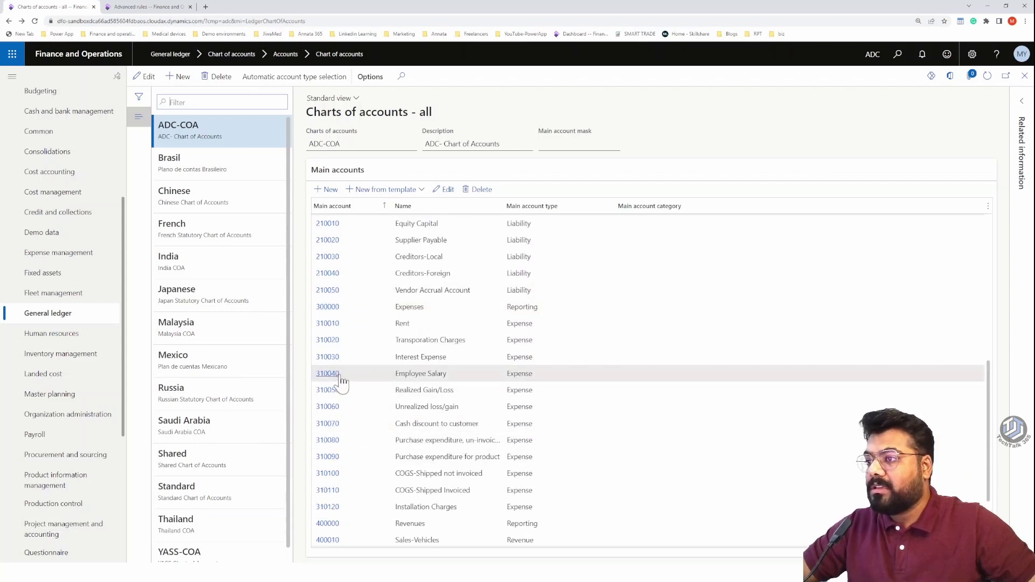
pyautogui.moveTo(335, 377); pyautogui.dragTo(312, 373)
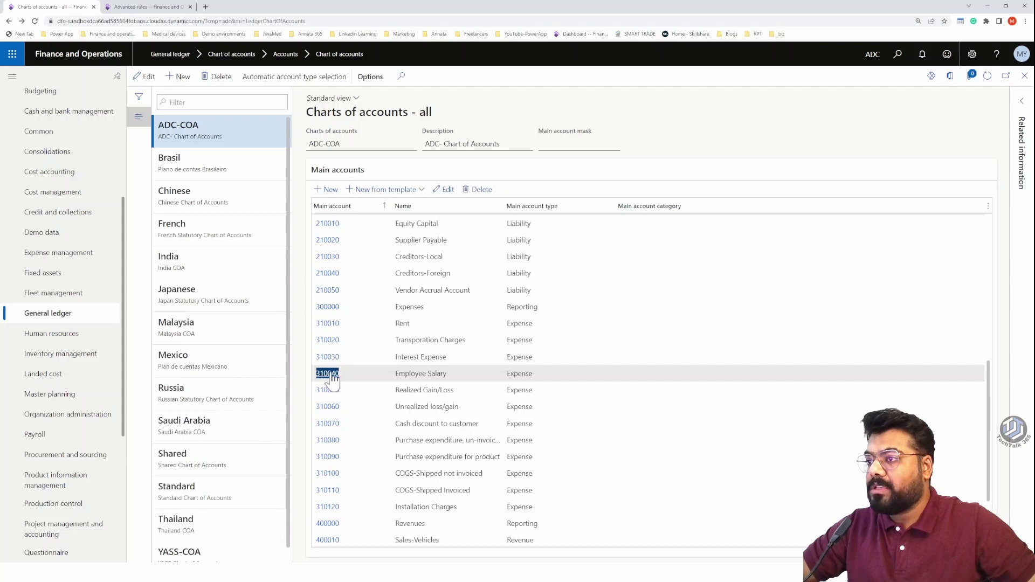
pyautogui.rightClick(332, 376)
pyautogui.click(345, 380)
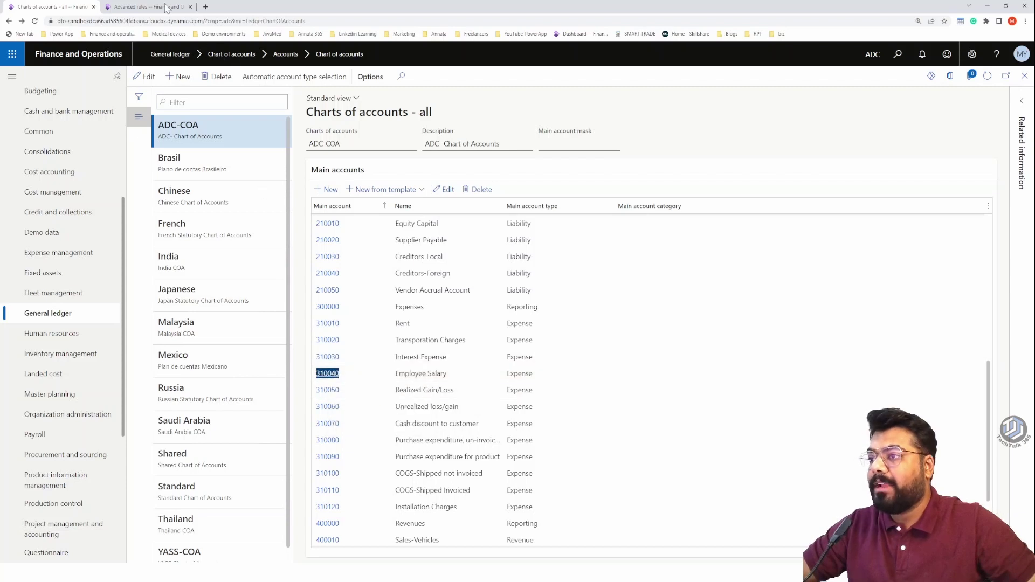
# Step: Set the MainAccount criterion's value to 310040 in the Emp_Salary advanced rule
pyautogui.hotkey('ctrl', 'Tab')
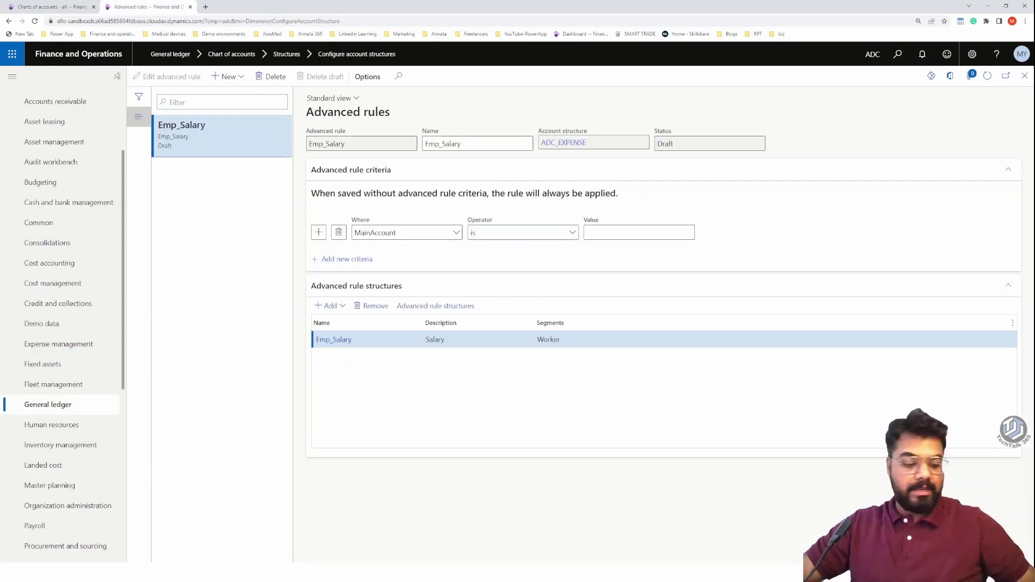
pyautogui.hotkey('ctrl', 'v')
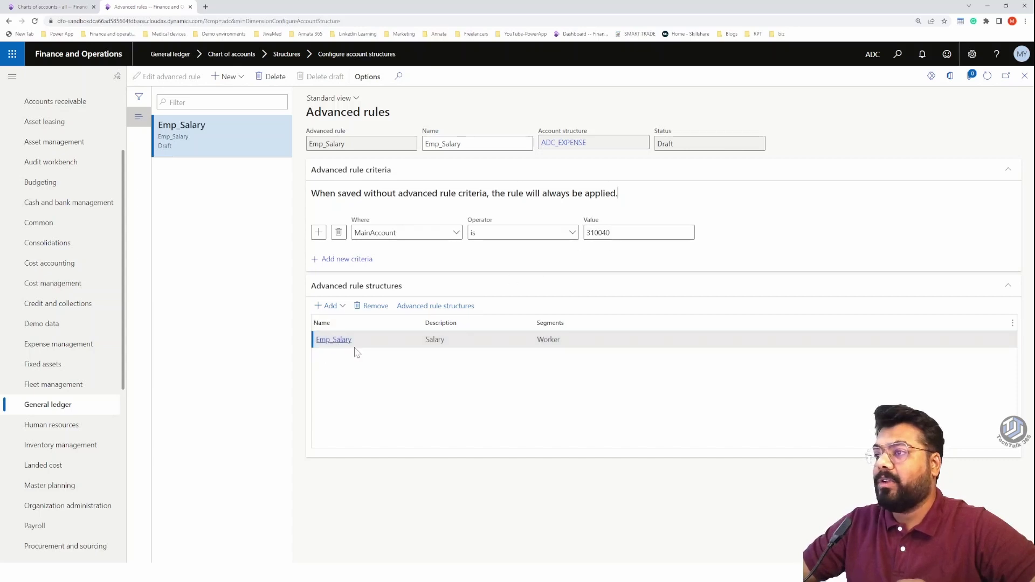
pyautogui.click(336, 338)
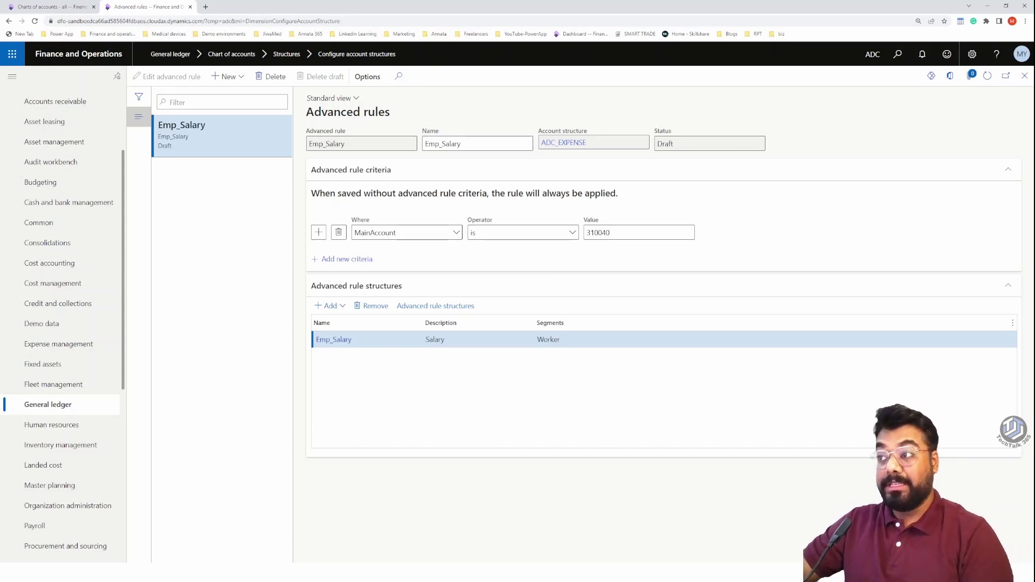
# Step: Try the "is between and includes" operator on the MainAccount criterion and restore "is"
pyautogui.click(572, 233)
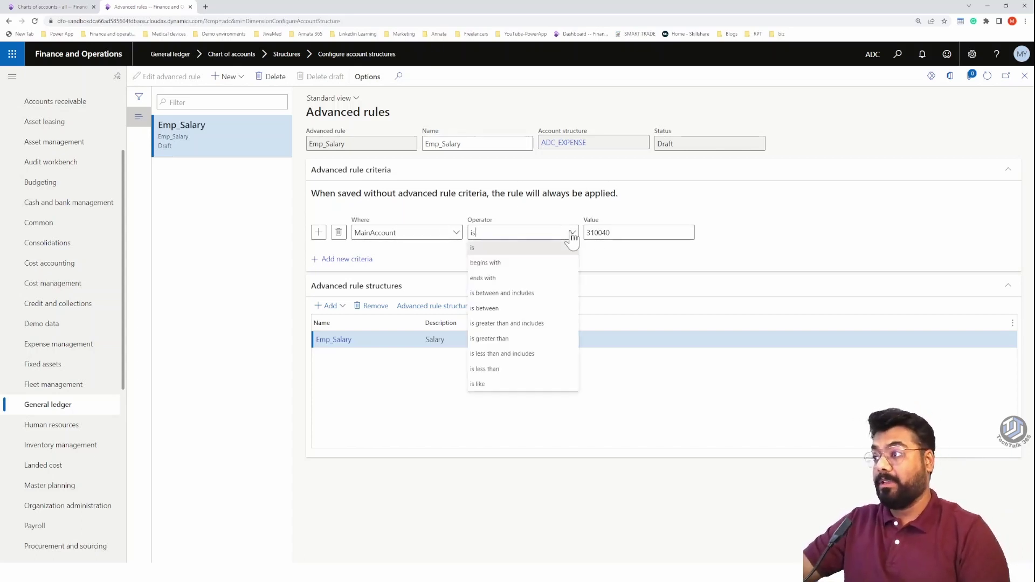
pyautogui.click(525, 293)
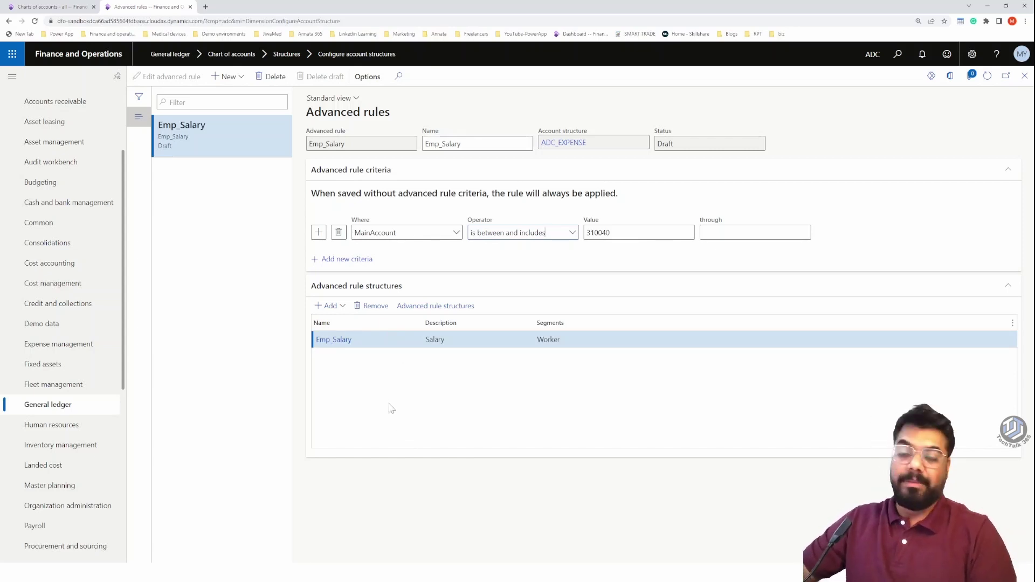
pyautogui.click(573, 236)
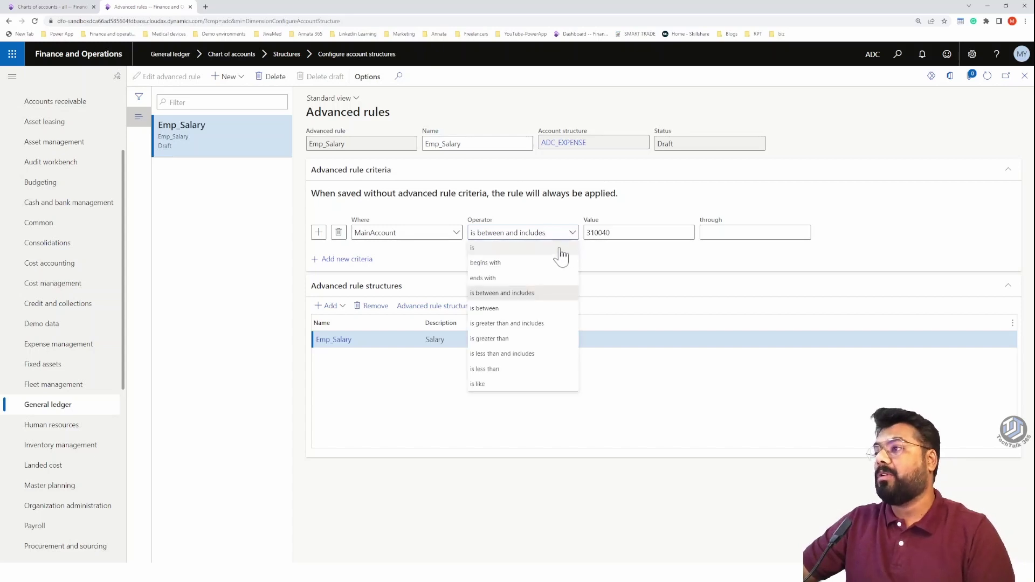
pyautogui.click(560, 248)
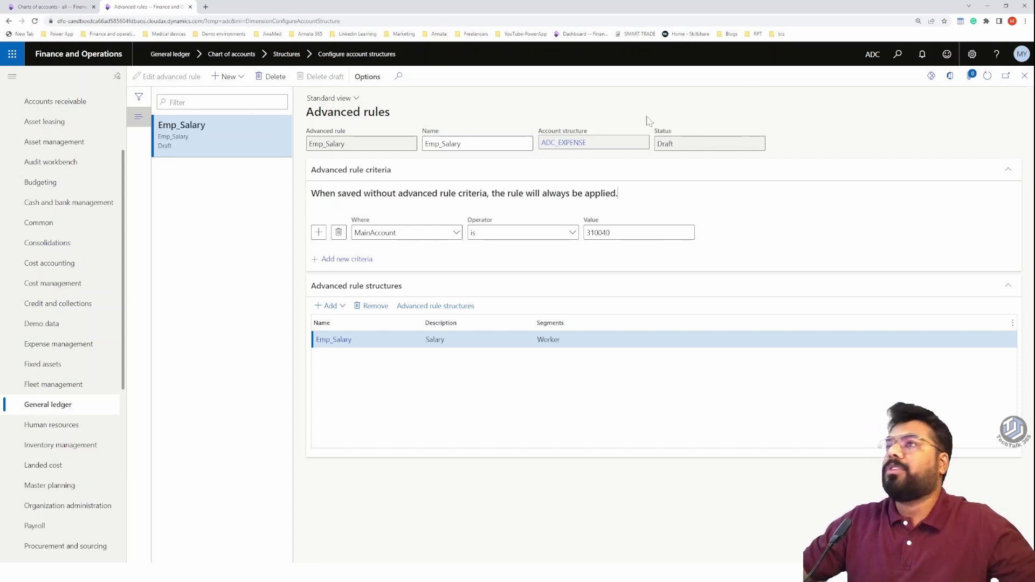
# Step: Close the advanced rule and activate the ADC_EXPENSE account structure as a batch job
pyautogui.click(1023, 76)
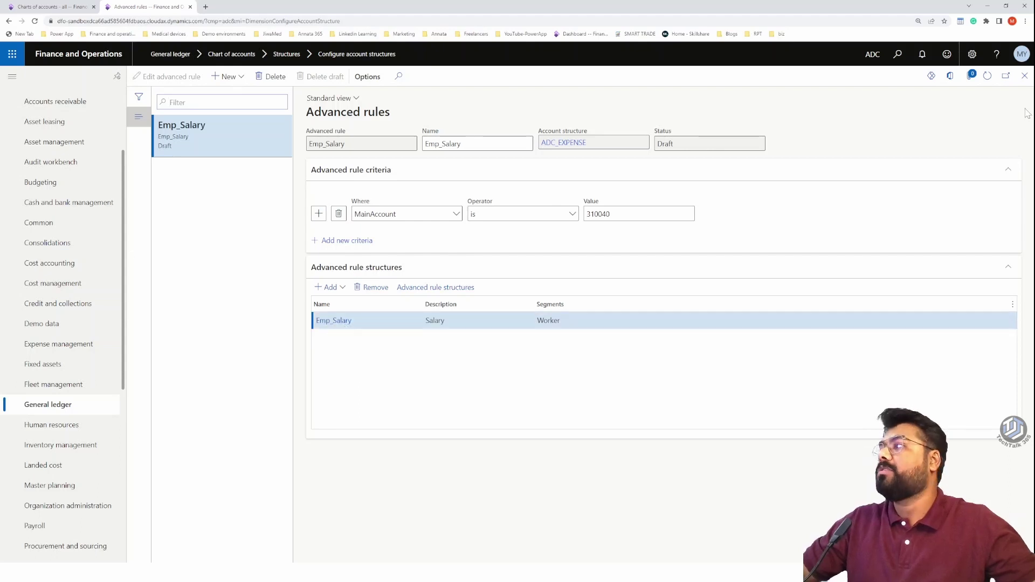
pyautogui.click(1025, 76)
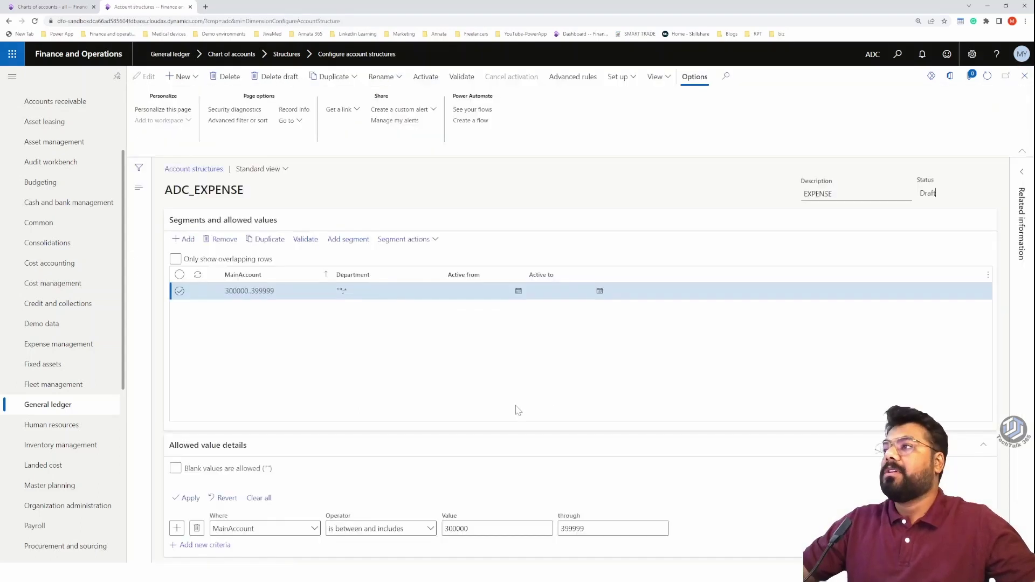
pyautogui.click(426, 77)
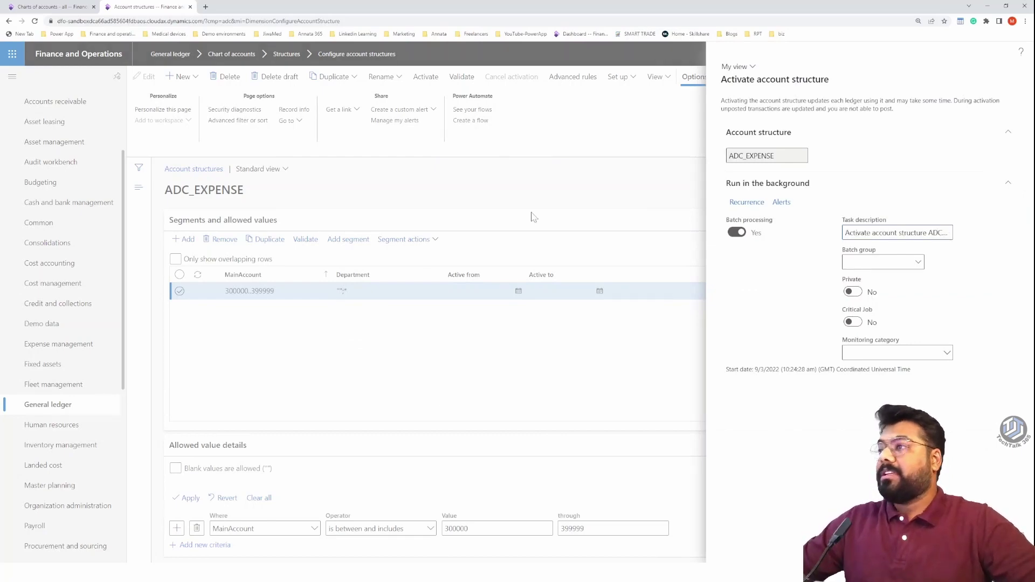
pyautogui.press('Return')
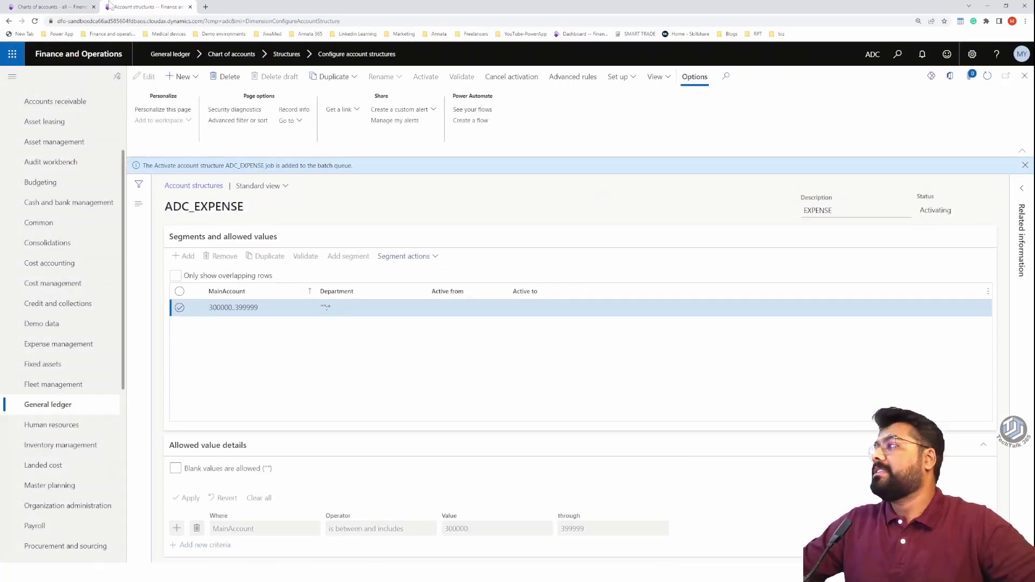
# Step: Create a general journal named Daily in the General ledger from the other browser tab and open its lines
pyautogui.click(51, 7)
pyautogui.click(78, 313)
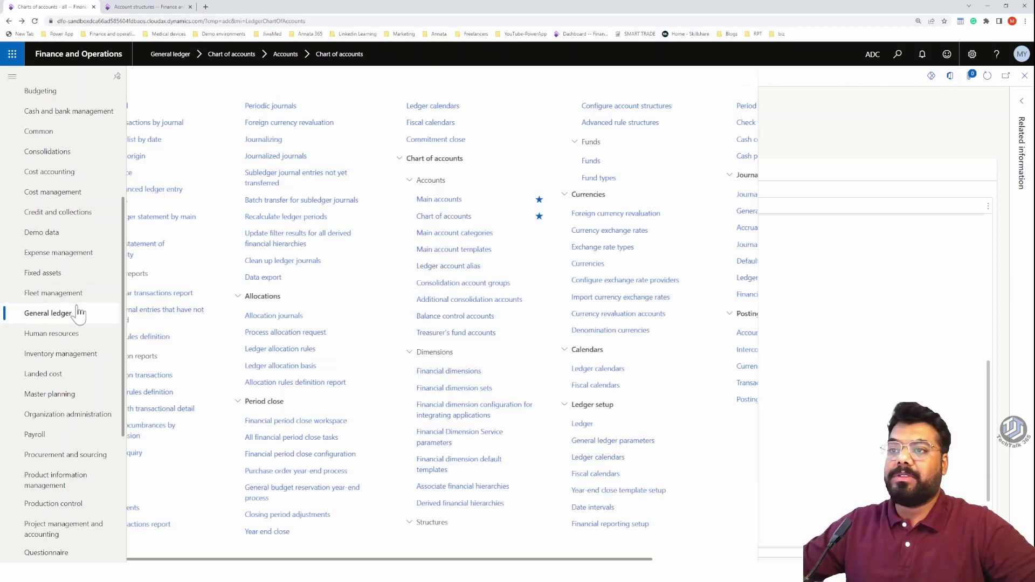
pyautogui.click(215, 237)
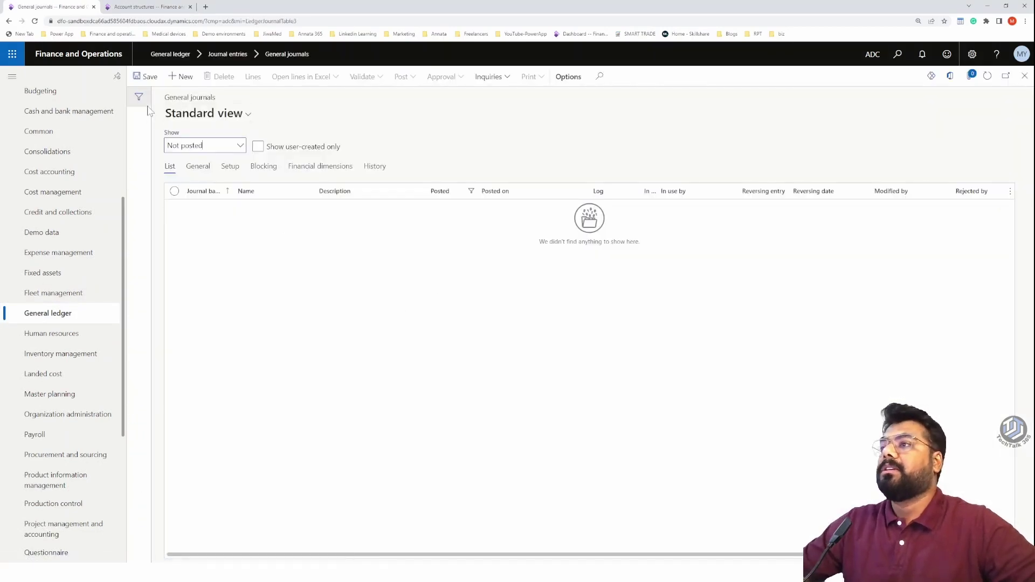
pyautogui.click(184, 77)
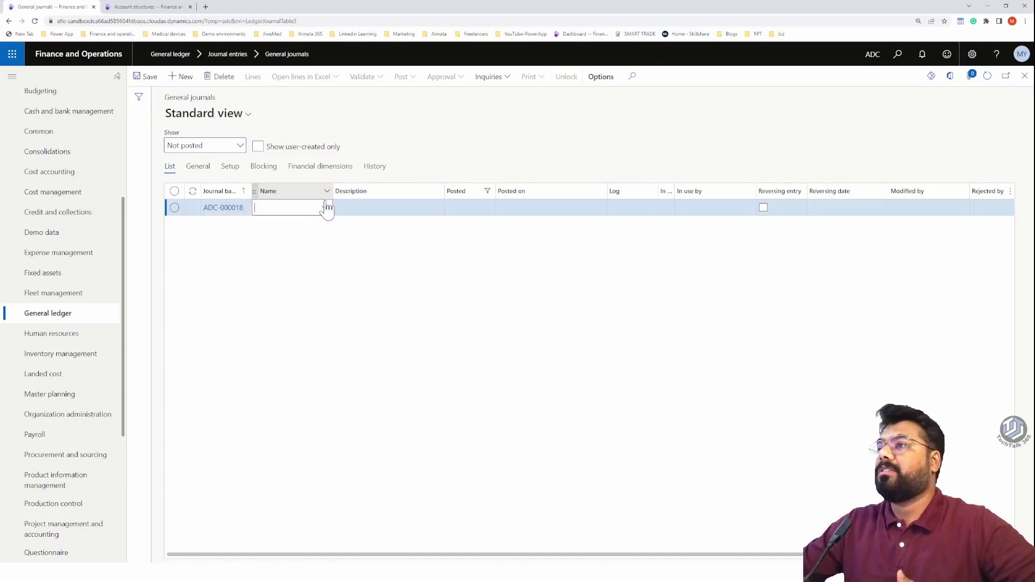
pyautogui.click(327, 210)
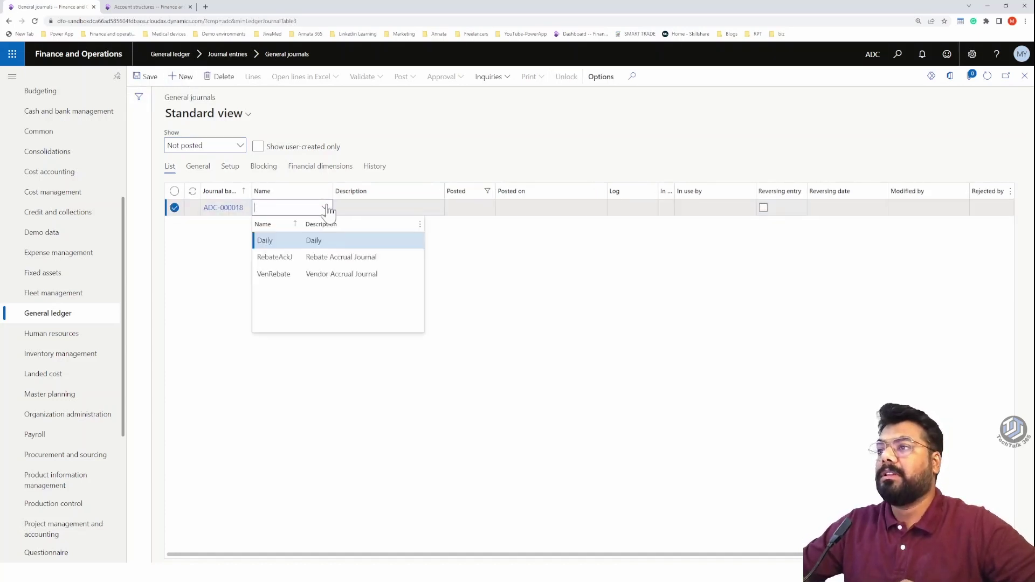
pyautogui.click(291, 239)
pyautogui.click(300, 334)
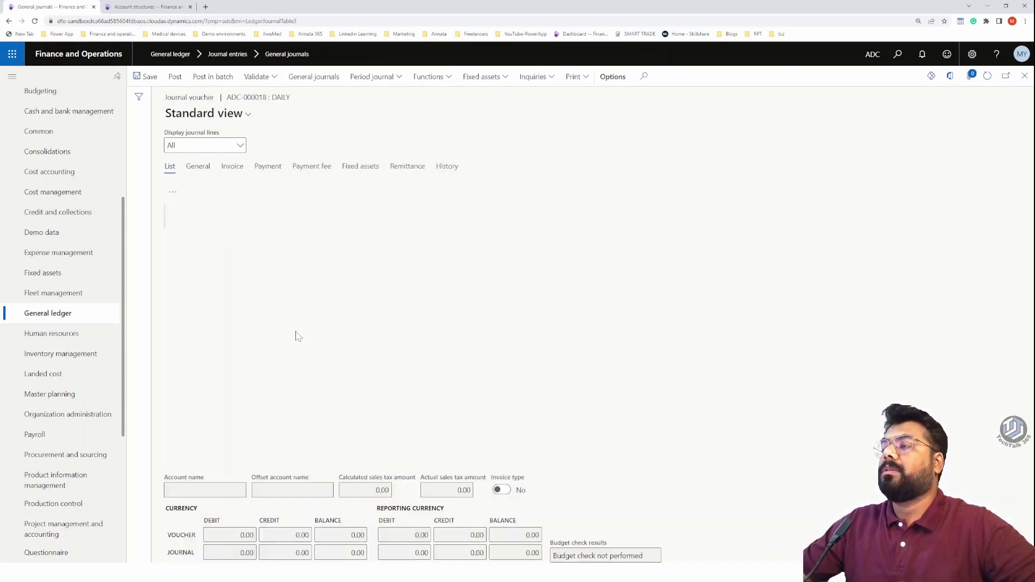
# Step: Refresh the account structures list in the other browser tab and check the activation status of ADC_EXPENSE
pyautogui.click(144, 7)
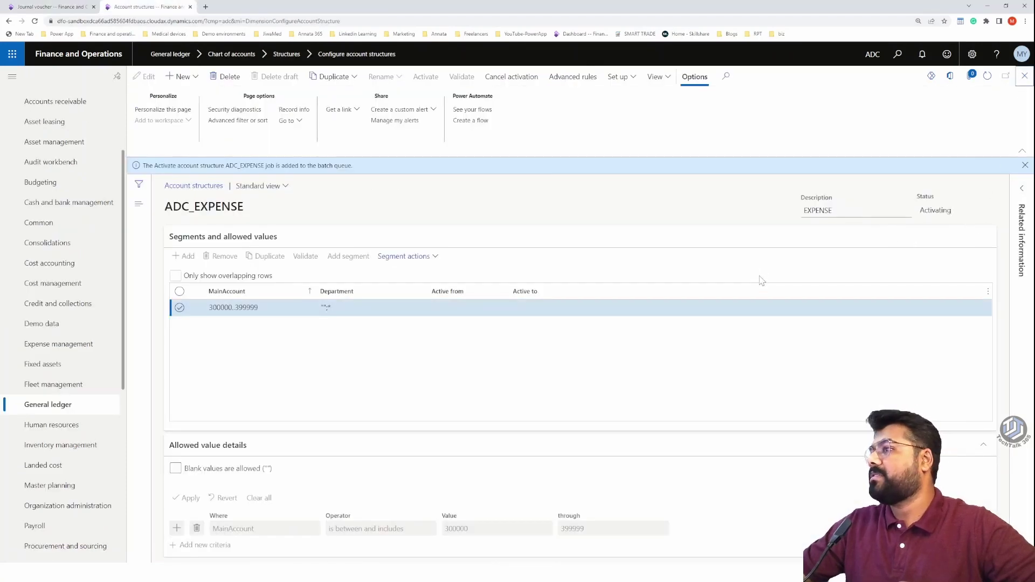
pyautogui.press('Escape')
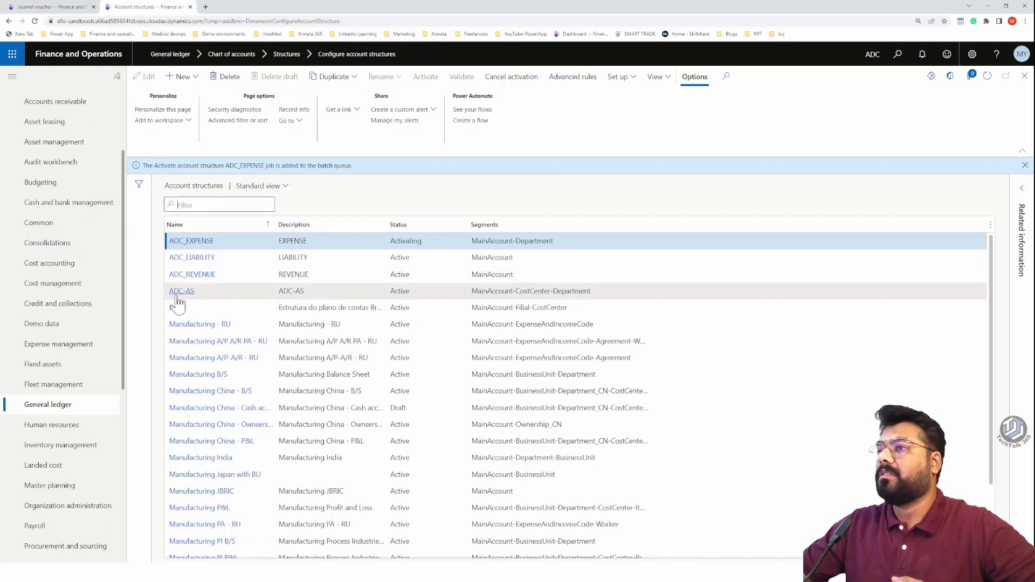
pyautogui.click(988, 76)
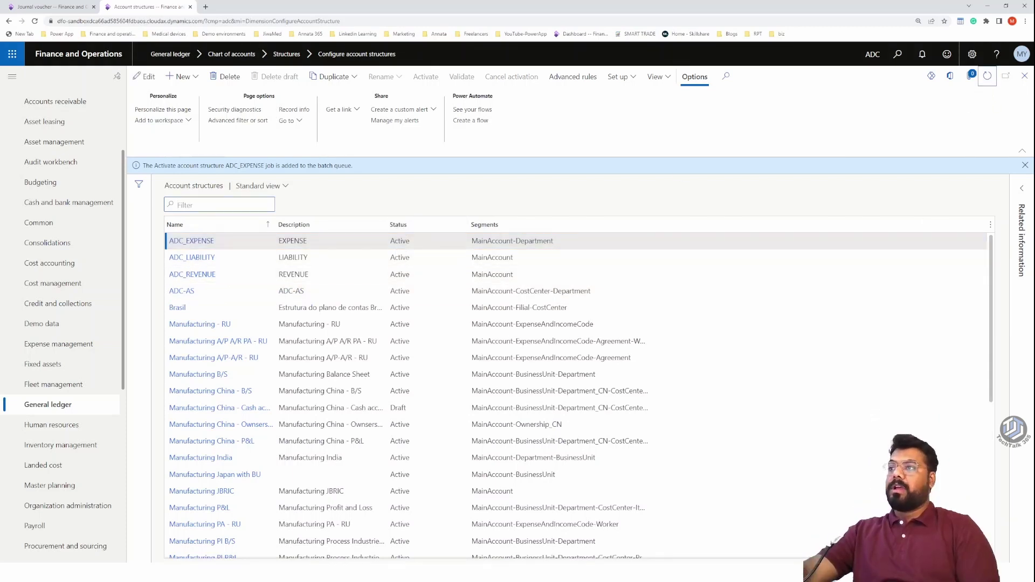
pyautogui.click(423, 242)
# Step: Try main account 310010 (Rent) on the Daily journal line to check its dimension segments, and clear it
pyautogui.hotkey('ctrl', 'shift', 'Tab')
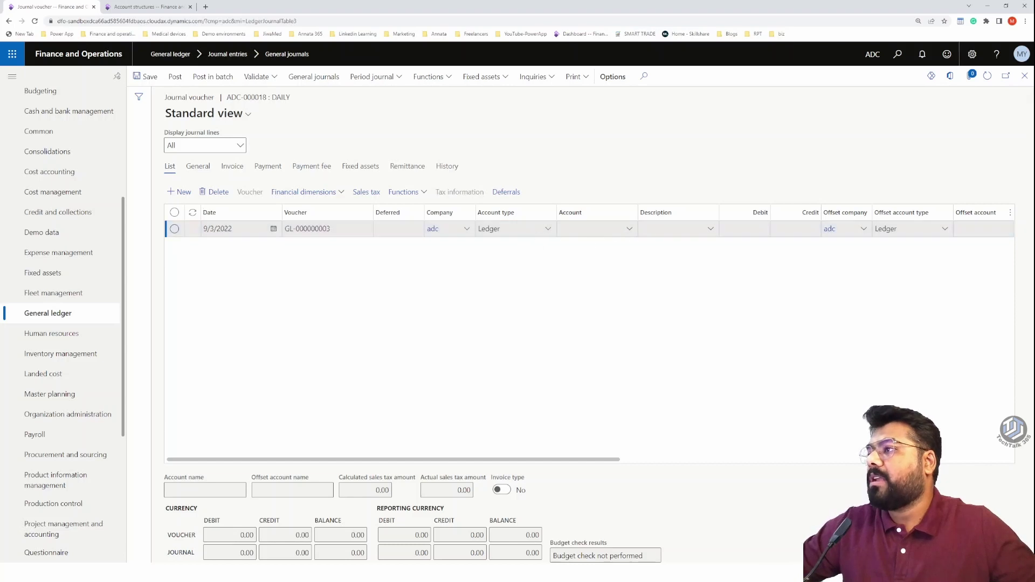
pyautogui.click(630, 229)
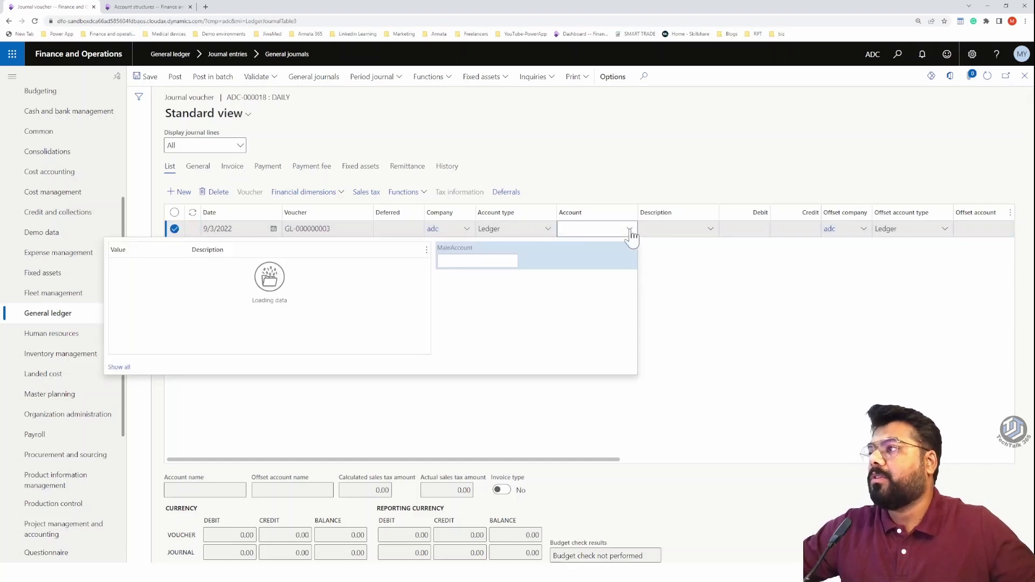
pyautogui.scroll(-3, 259, 302)
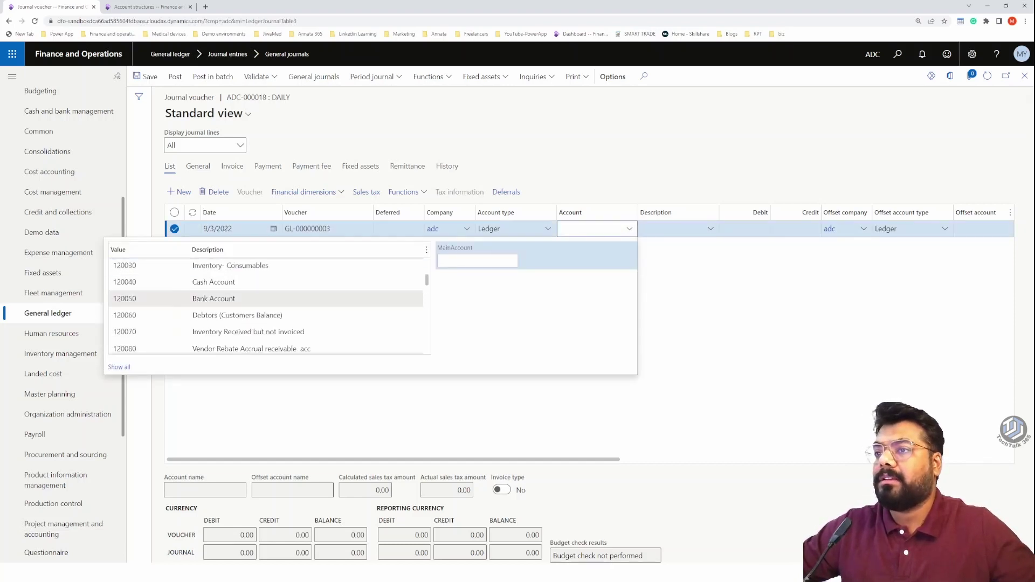
pyautogui.scroll(-10, 253, 308)
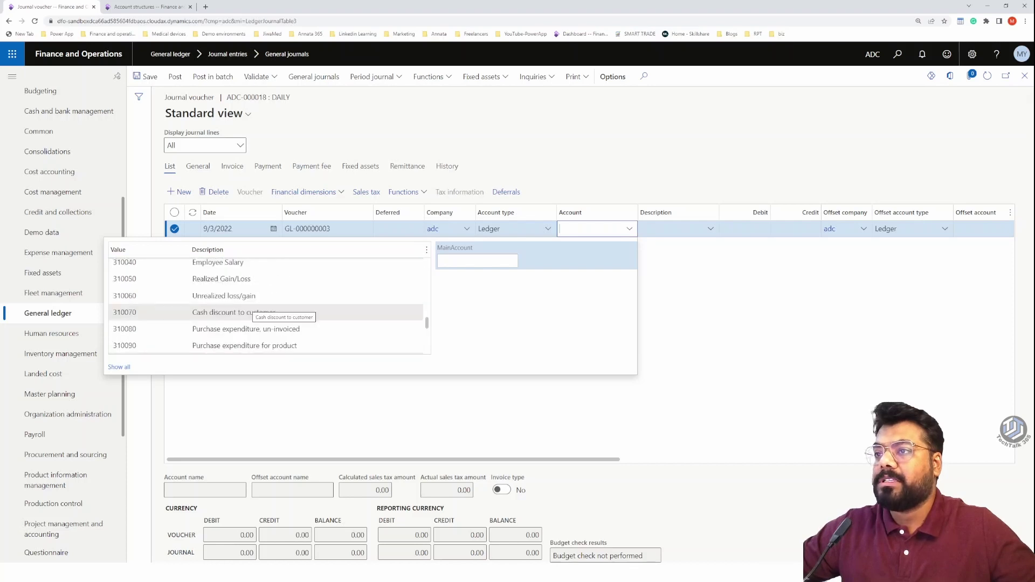
pyautogui.scroll(2, 251, 312)
pyautogui.click(199, 314)
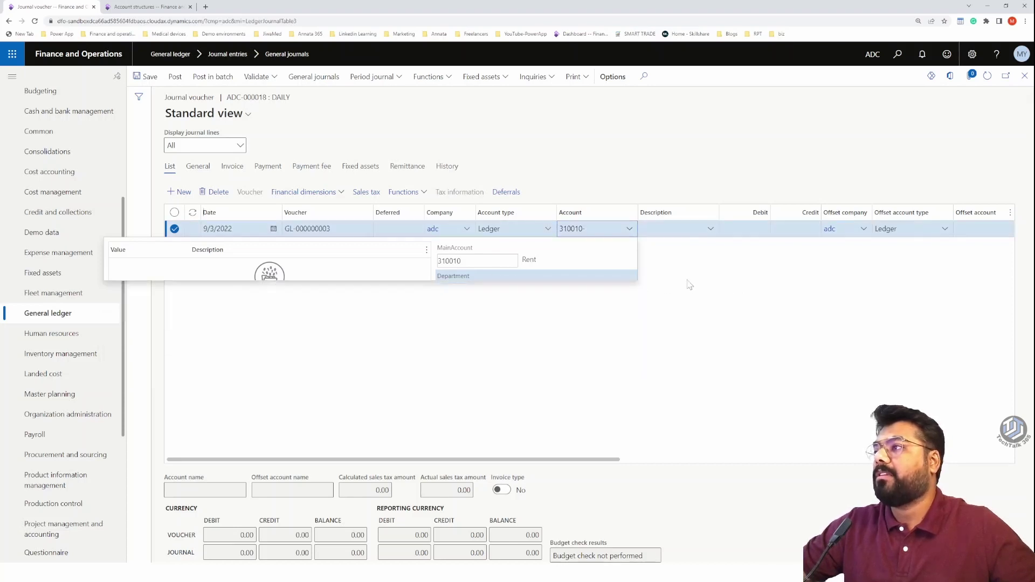
pyautogui.press('Escape')
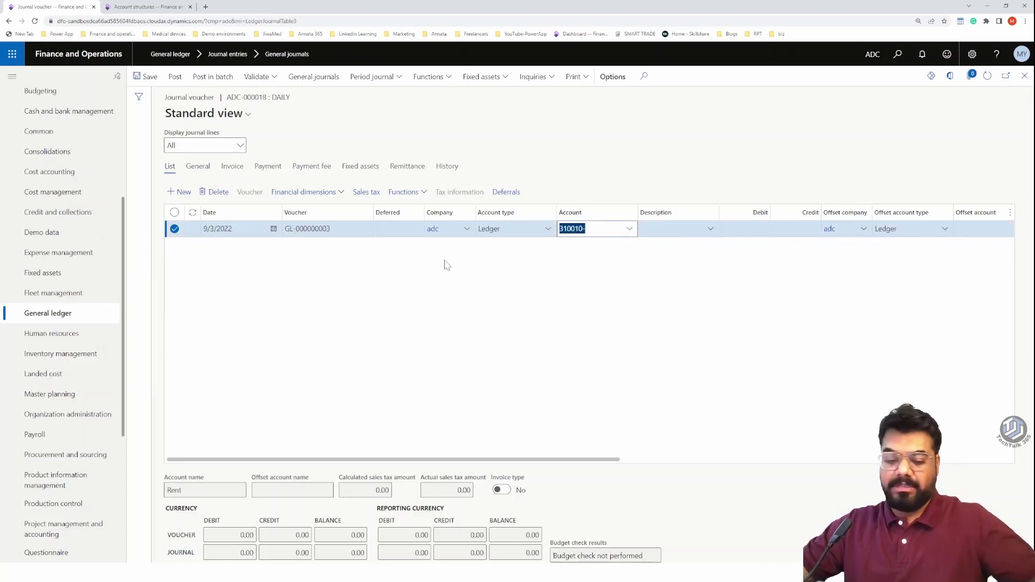
pyautogui.press('BackSpace')
# Step: Set the journal line's account to 310040 (Employee Salary) with department 024 (Finance) and the first worker in the list
pyautogui.click(631, 230)
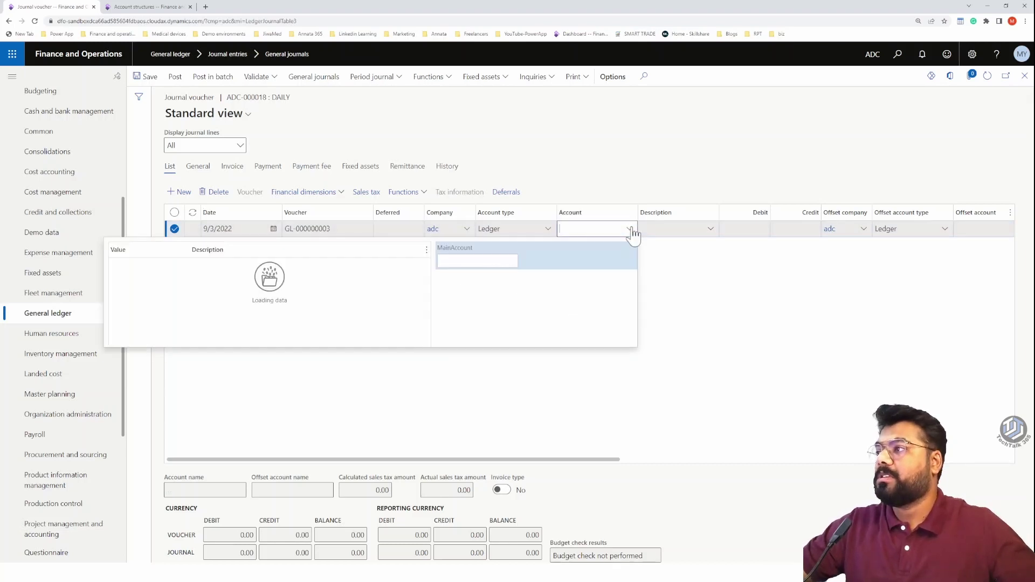
pyautogui.scroll(-1, 267, 308)
pyautogui.scroll(-5, 267, 296)
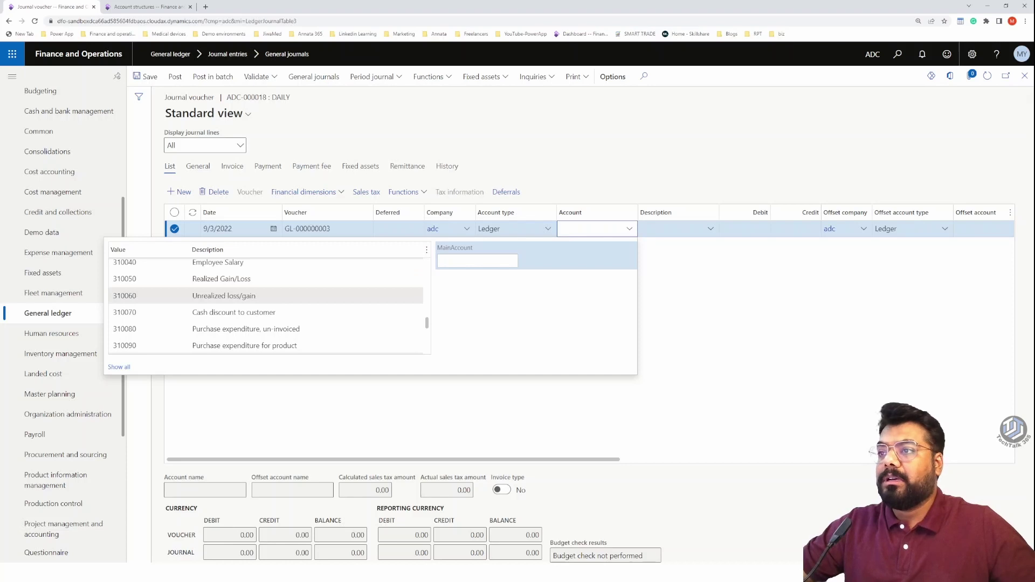
pyautogui.scroll(1, 267, 302)
pyautogui.click(267, 310)
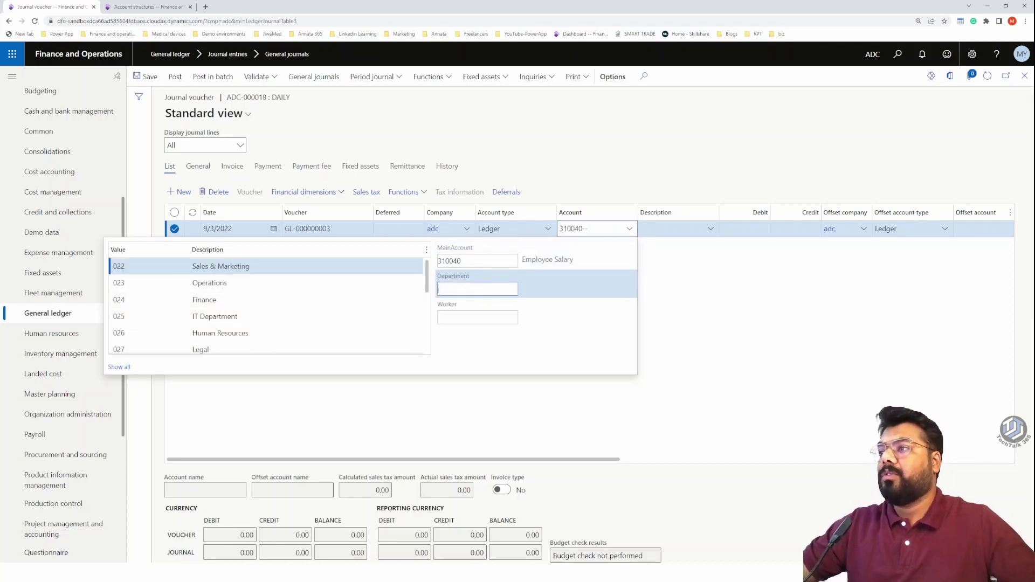
pyautogui.click(204, 300)
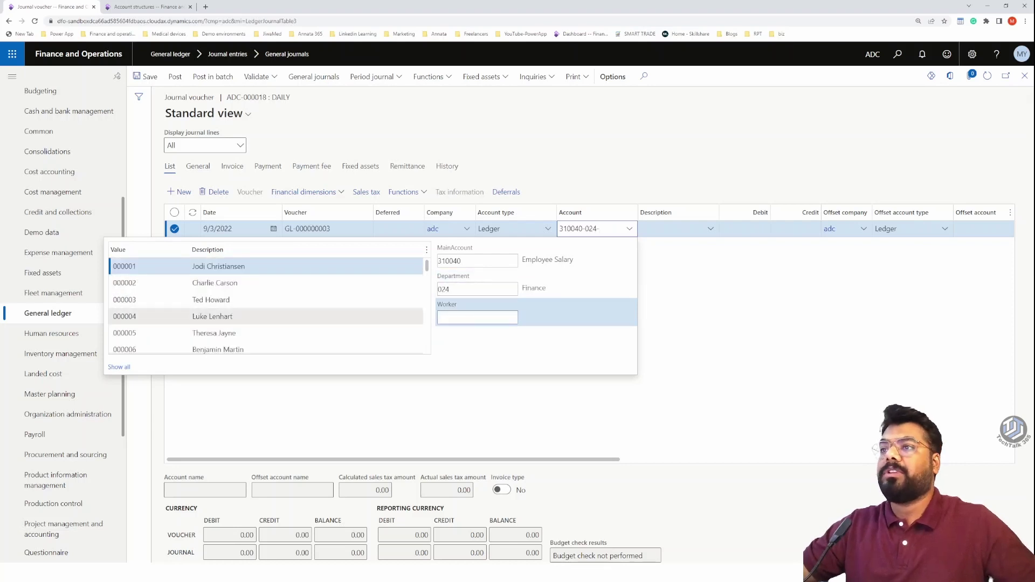
pyautogui.press('Down')
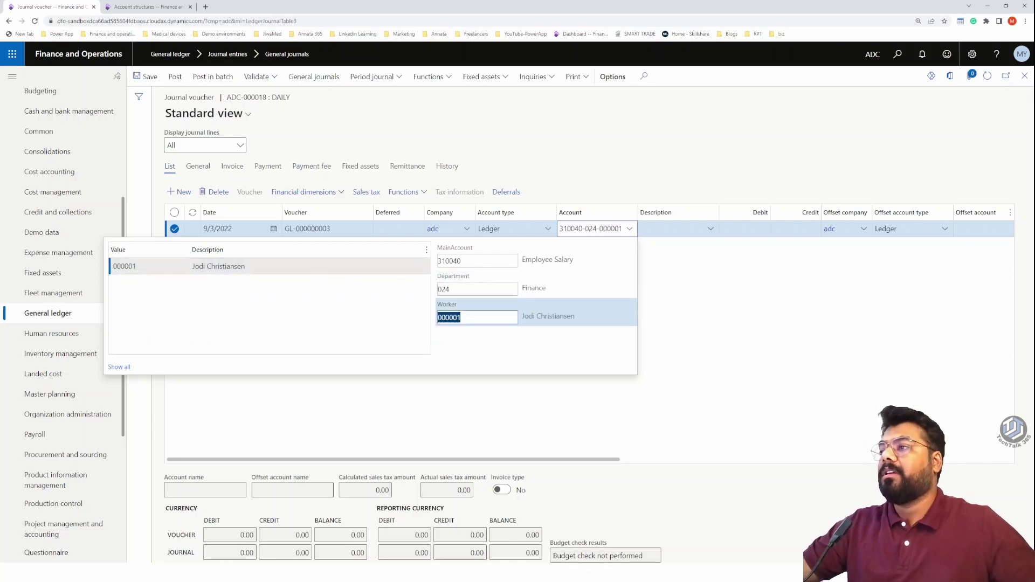
pyautogui.click(712, 326)
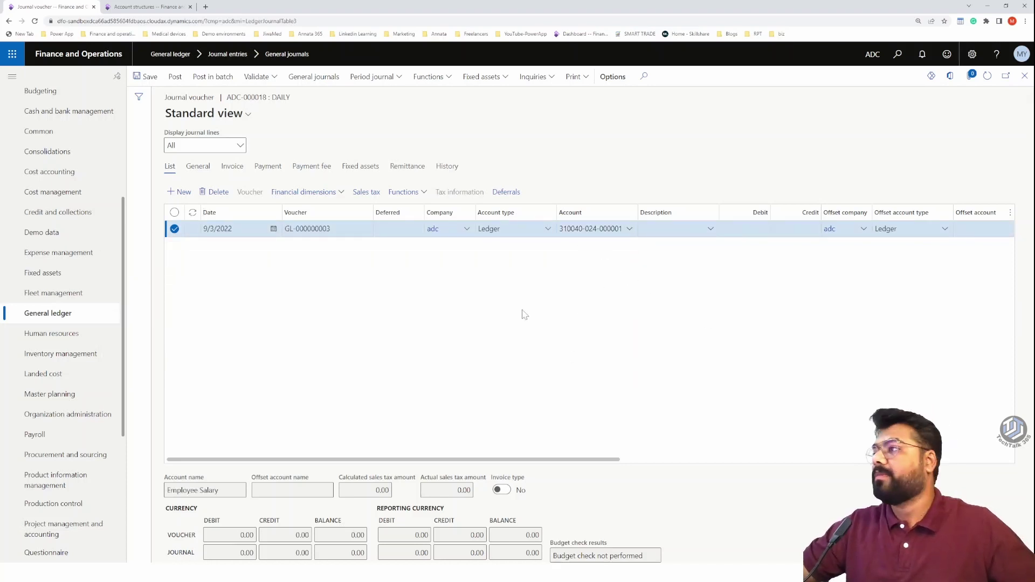
pyautogui.click(674, 229)
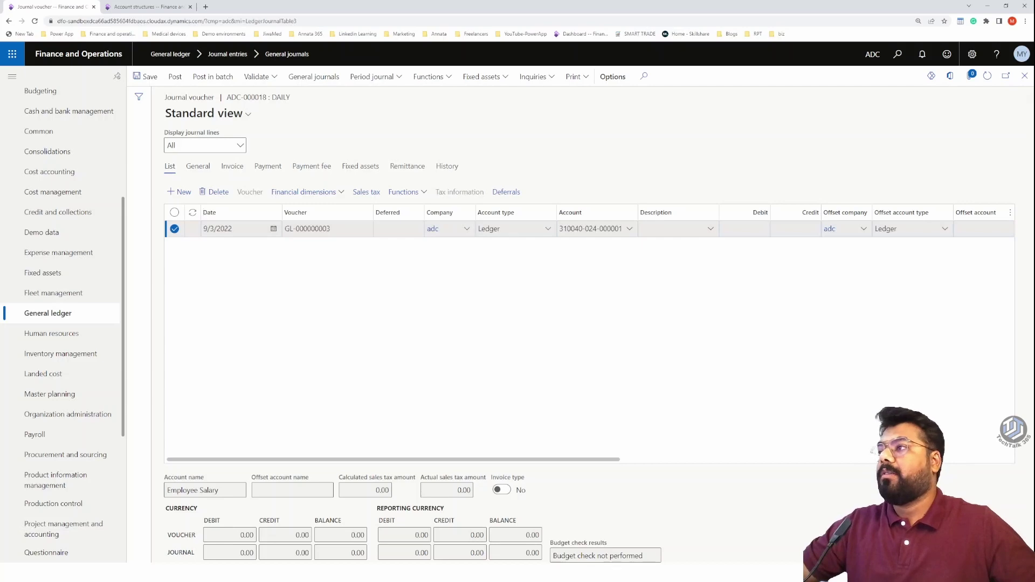
# Step: Open the Emp_Salary advanced rule structure in the other browser tab to review its Worker segment and allowed values
pyautogui.click(148, 7)
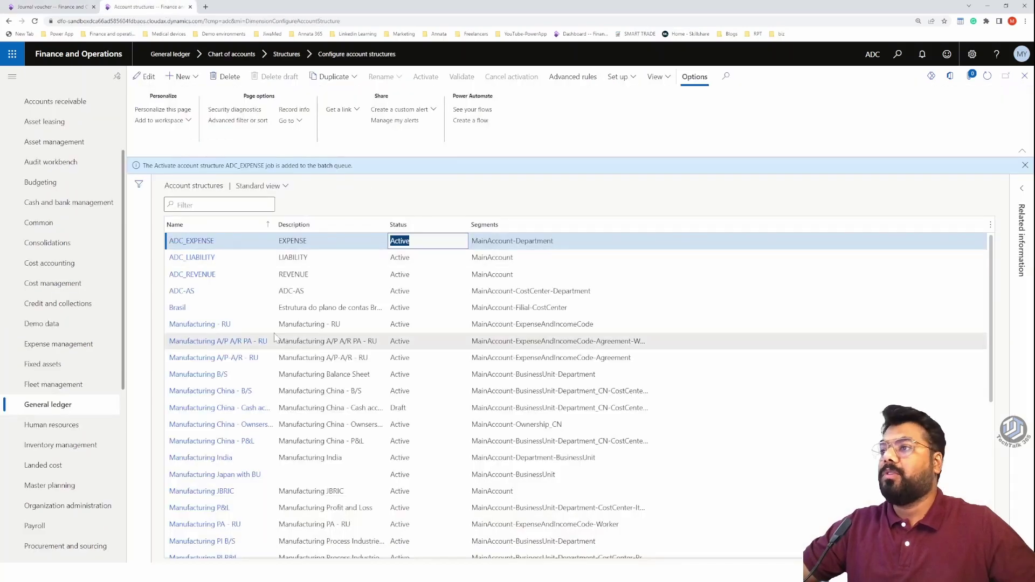
pyautogui.click(67, 406)
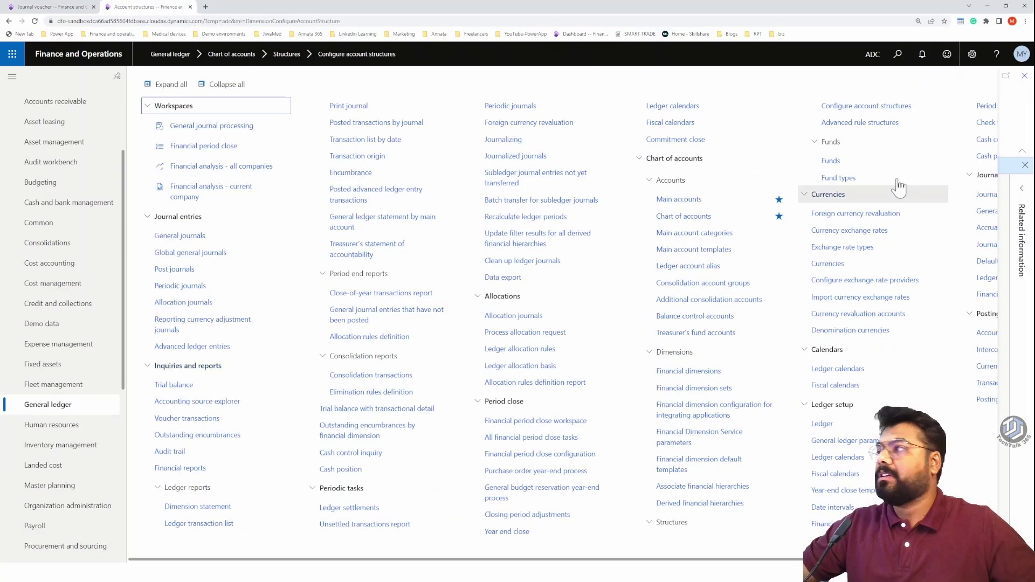
pyautogui.click(876, 125)
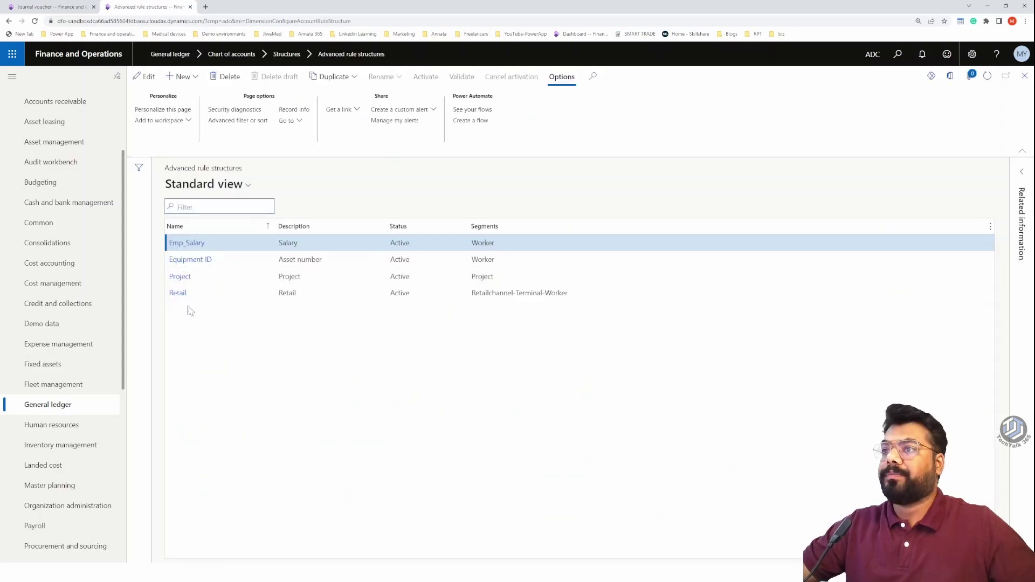
pyautogui.click(193, 245)
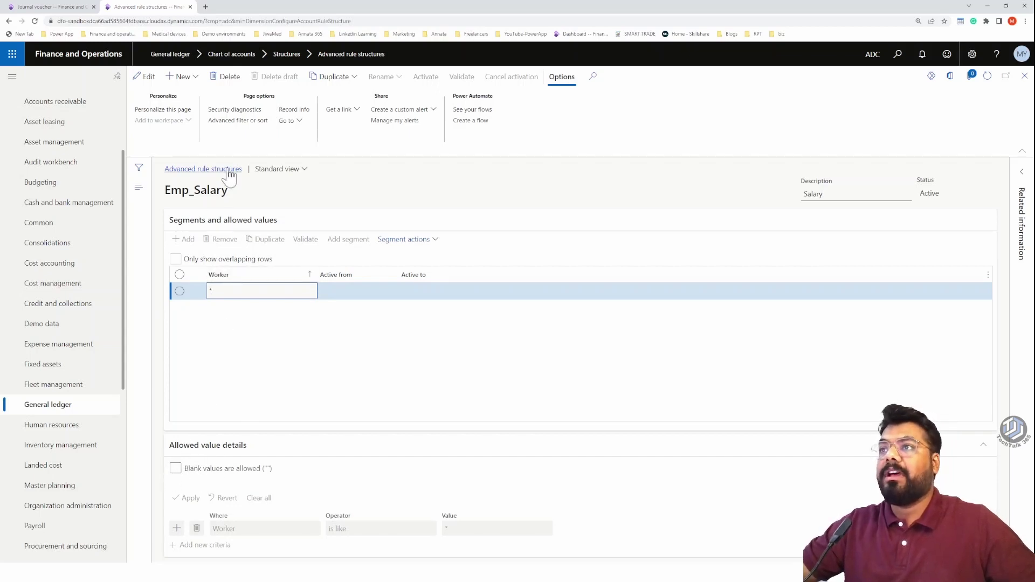
# Step: Back in the journal voucher browser tab, set the line's offset account to 120040 (Cash Account) with cost center 007 (Trade Shows)
pyautogui.click(79, 7)
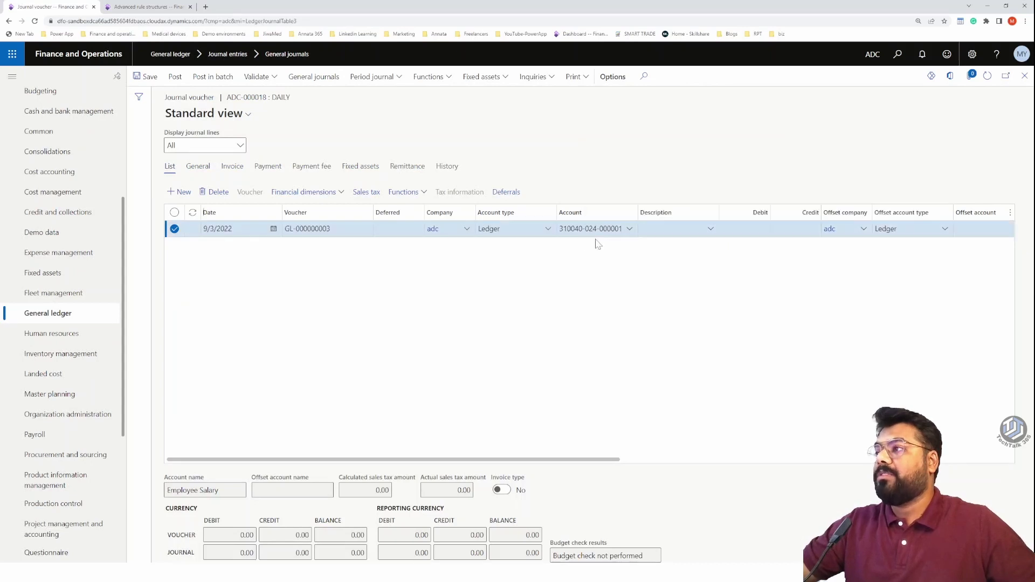
pyautogui.moveTo(628, 238)
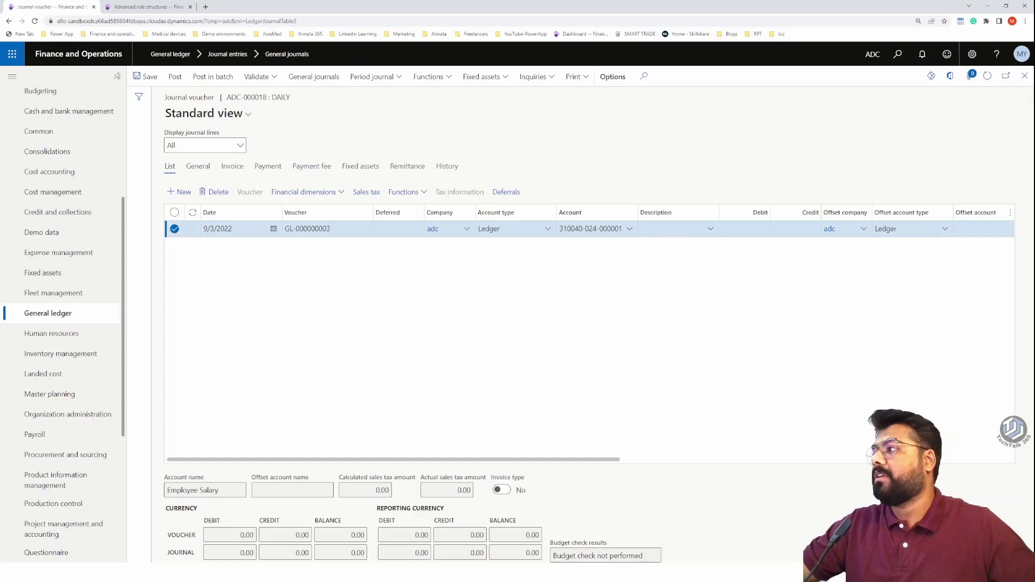
pyautogui.moveTo(602, 459); pyautogui.dragTo(727, 460)
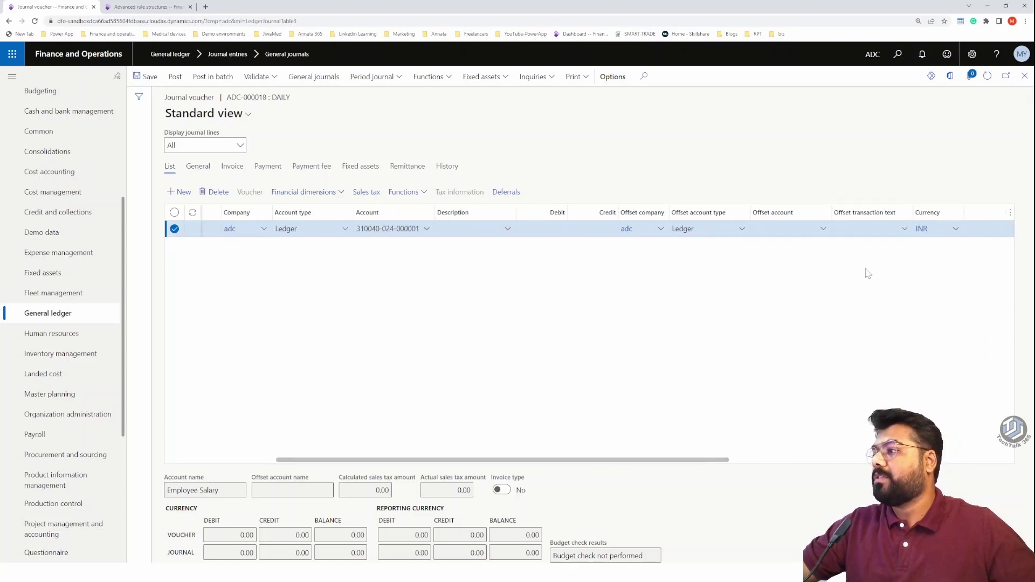
pyautogui.click(824, 229)
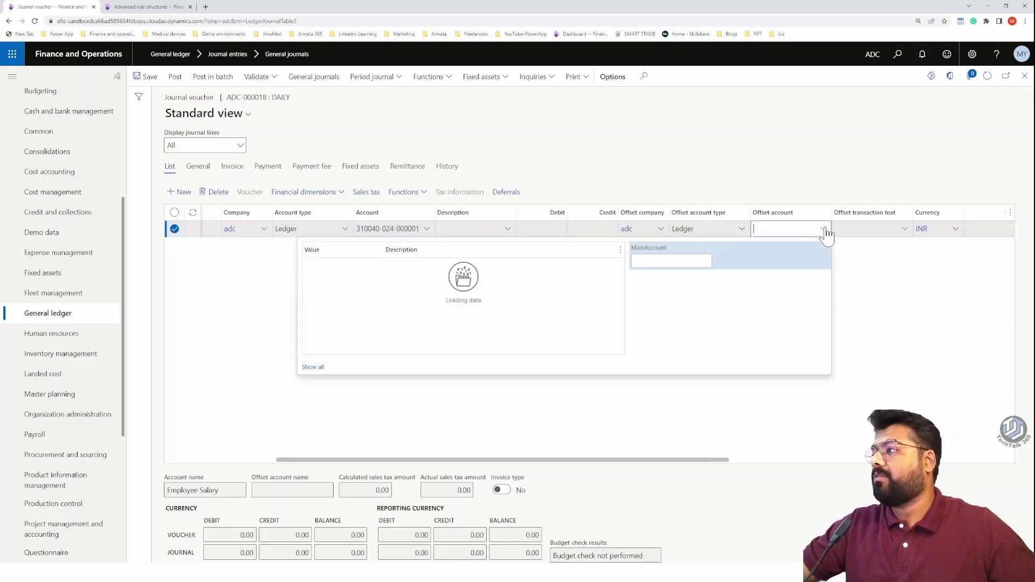
pyautogui.press('Down')
pyautogui.press('Down')
pyautogui.press('Down')
pyautogui.press('Down')
pyautogui.press('Down')
pyautogui.press('Down')
pyautogui.press('Down')
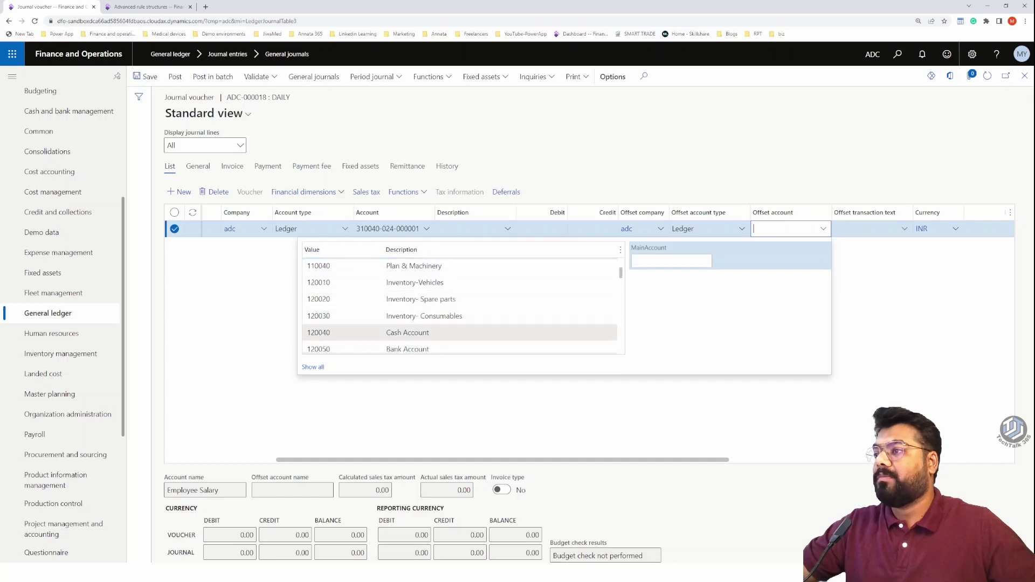
pyautogui.press('Tab')
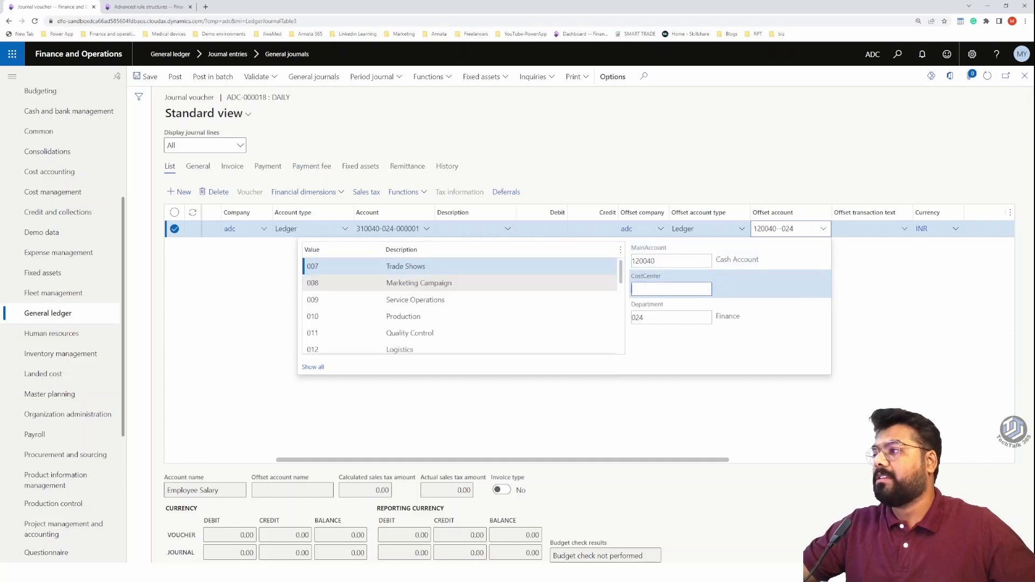
pyautogui.press('Tab')
pyautogui.click(893, 336)
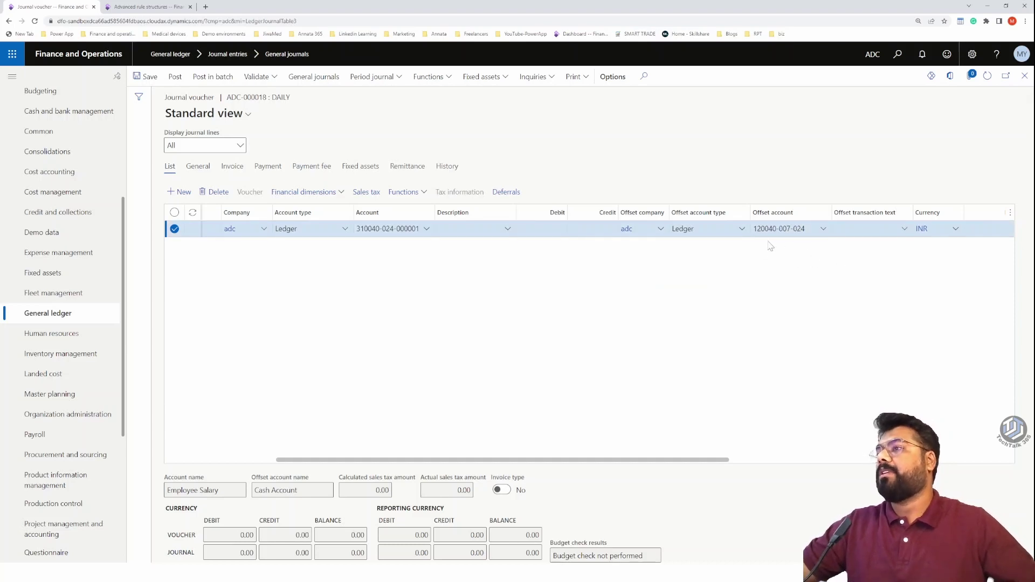
# Step: Enter a debit amount of 100.00 on the Employee Salary journal line
pyautogui.click(550, 229)
pyautogui.write('1')
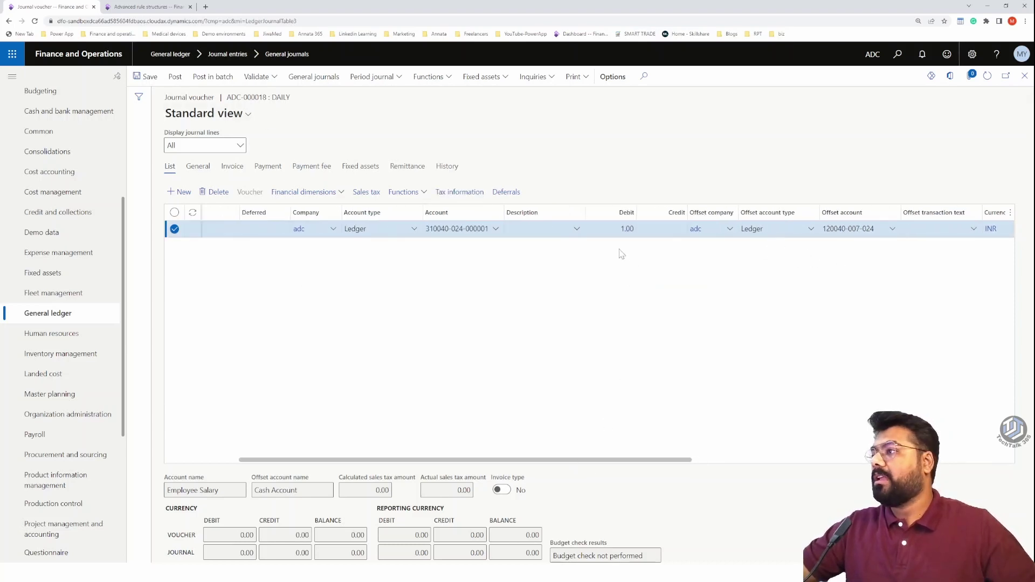
pyautogui.click(627, 236)
pyautogui.write('00')
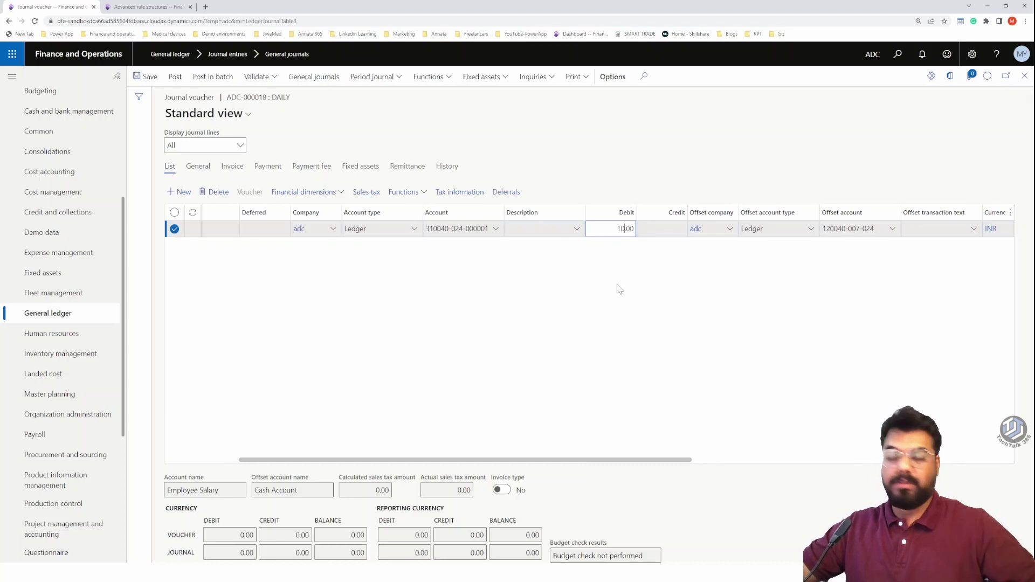
pyautogui.click(620, 290)
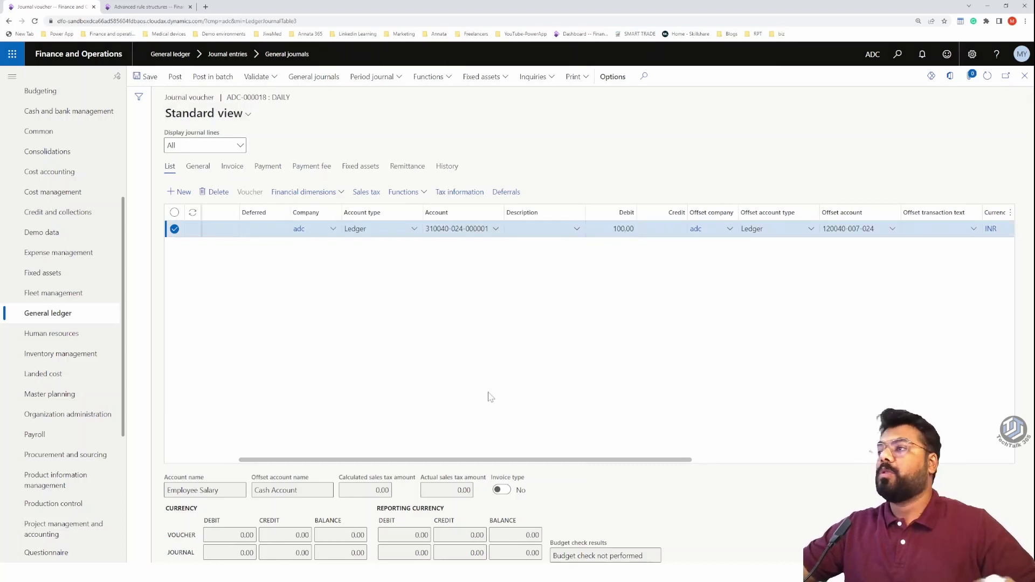
# Step: Post the journal, review its voucher transactions and return to the journal lines
pyautogui.hotkey('alt', 'p')
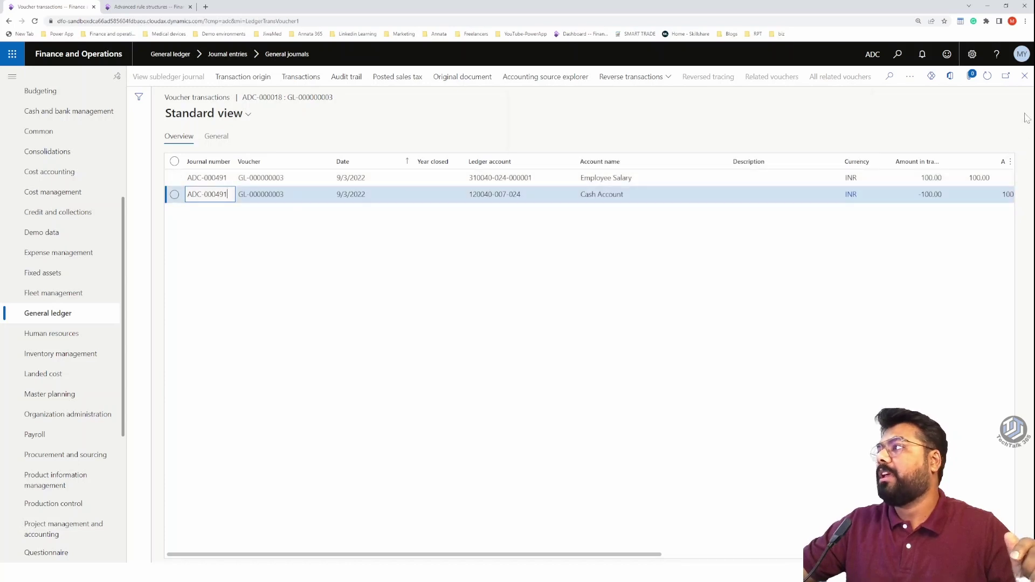
pyautogui.click(1025, 76)
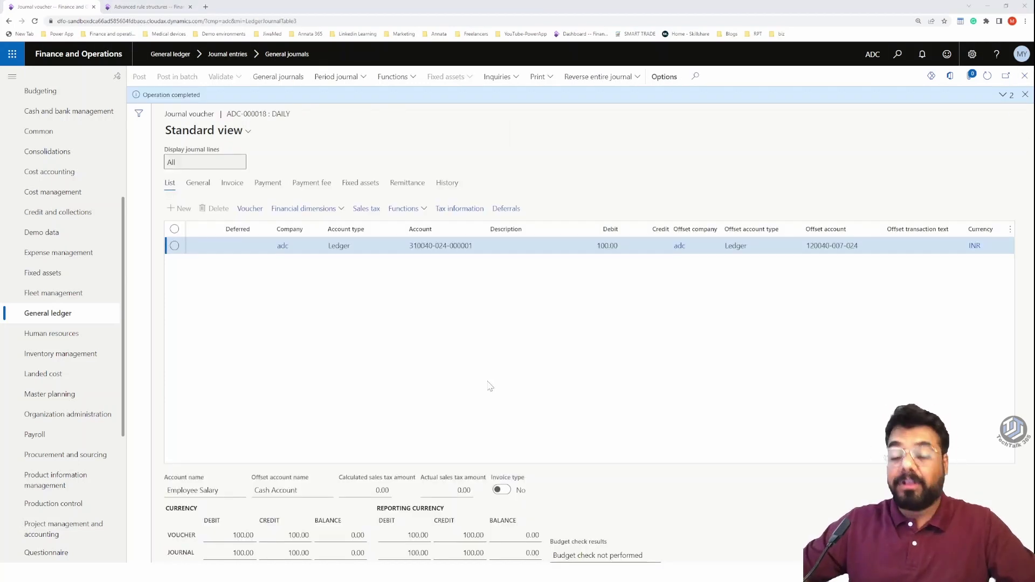